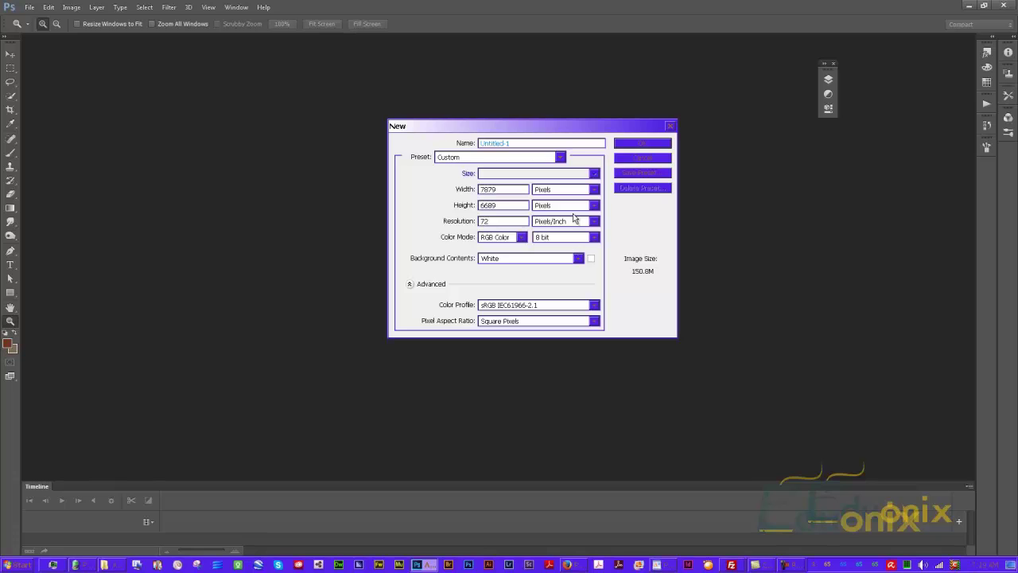
- Set the new document to 900 by 900 pixels with transparent background contents
left_click(512, 187)
type("900")
key("BackSpace")
key("BackSpace")
key("BackSpace")
key("BackSpace")
type("900")
left_click(522, 260)
left_click(514, 292)
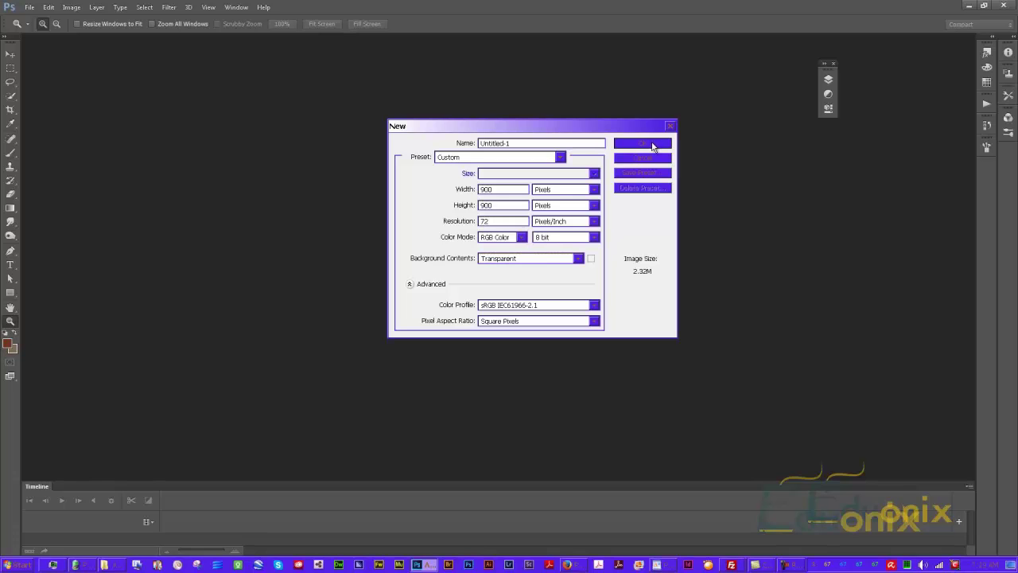
- Name the new document asdf and create it
left_click(531, 143)
type("asdf")
left_click(650, 142)
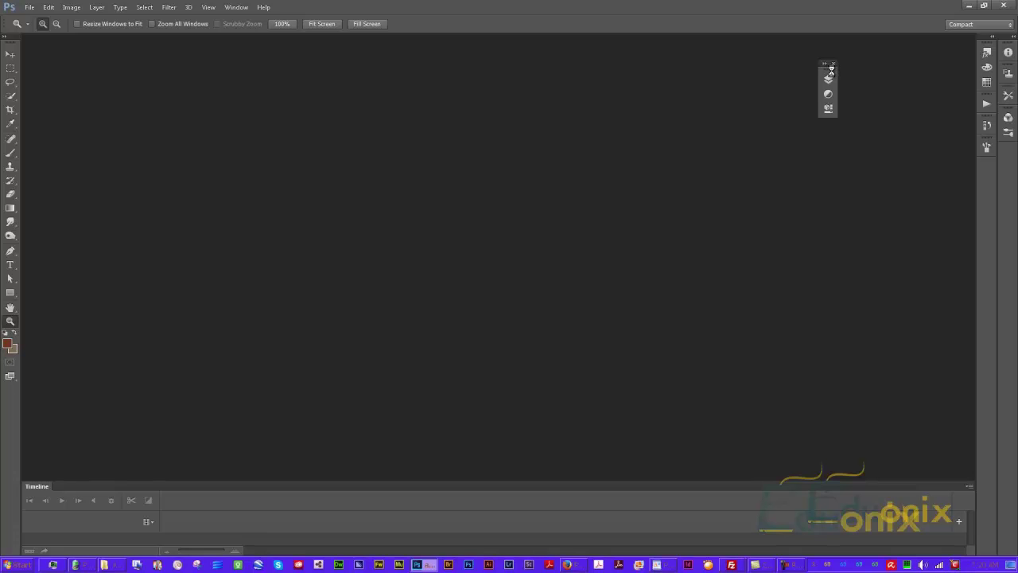
- Detach the Layers panel from its dock as a floating panel beside the canvas and make it slightly smaller
left_click(828, 78)
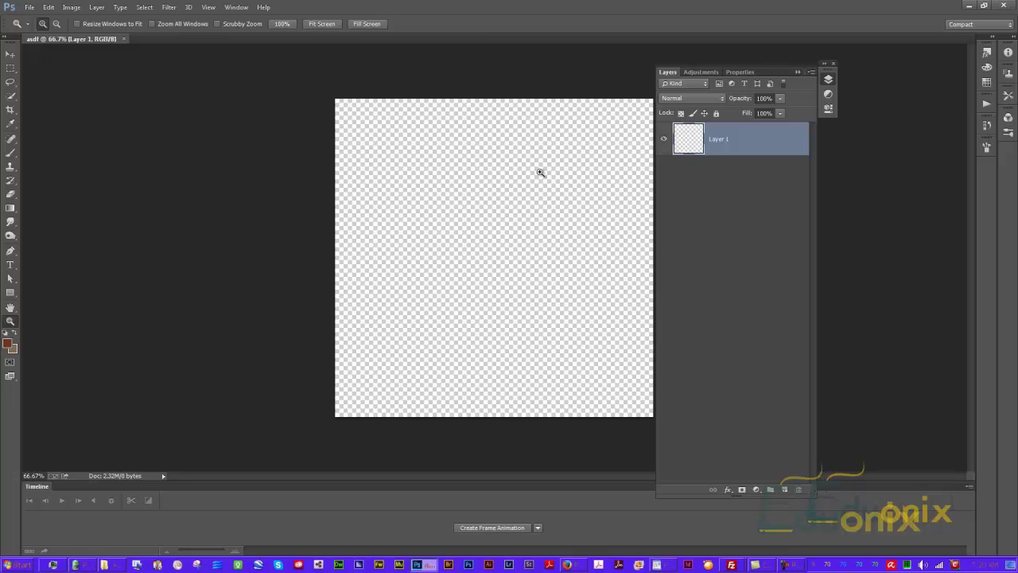
left_click(535, 223)
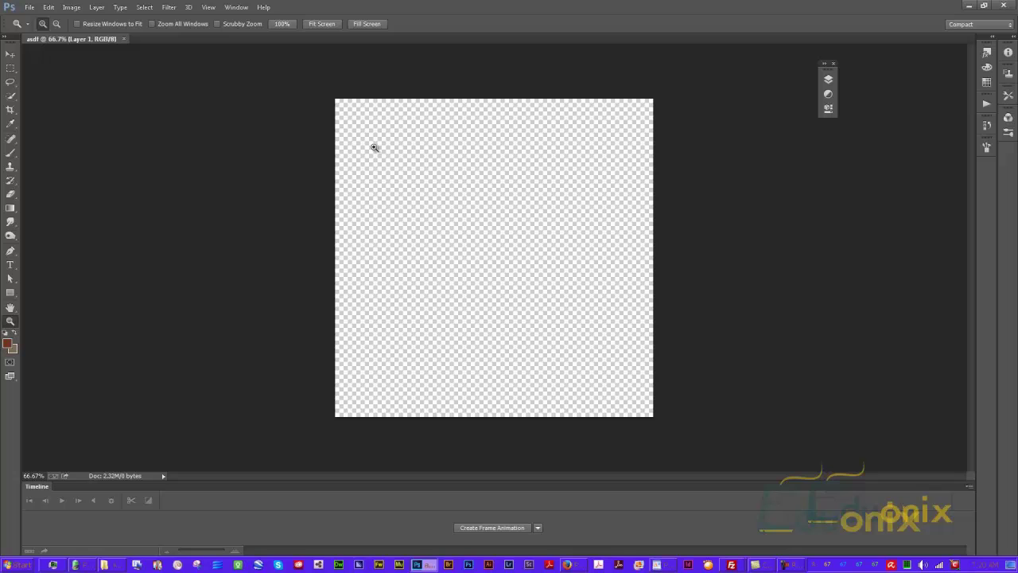
left_click(828, 79)
left_click(750, 227)
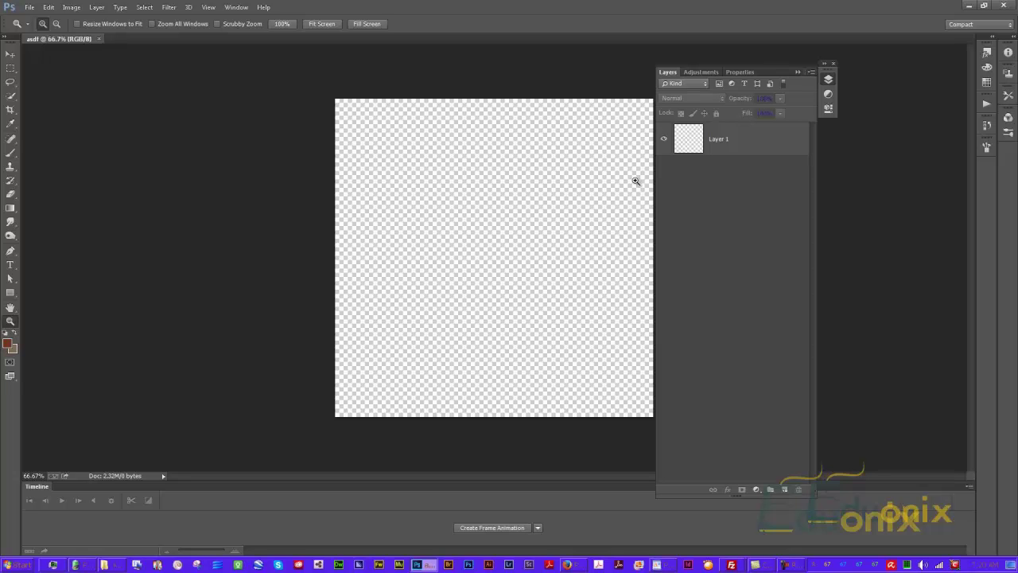
left_click_drag(771, 77, 871, 75)
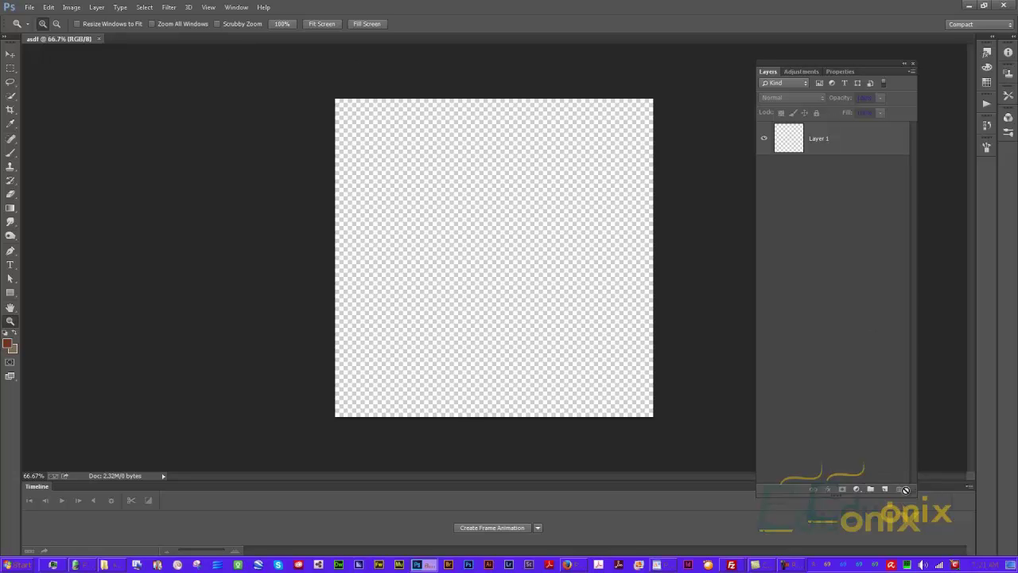
left_click_drag(919, 495, 906, 461)
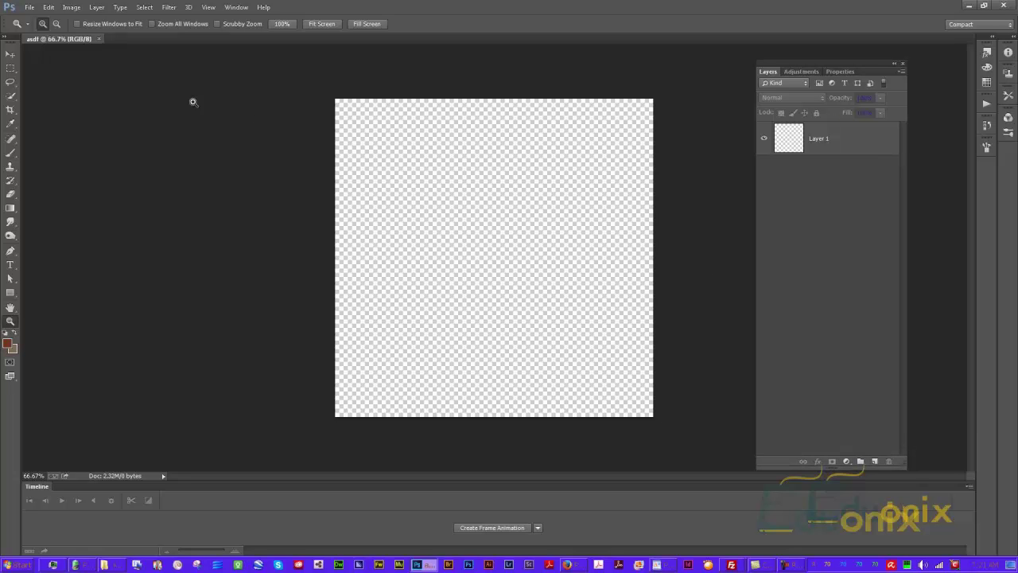
- Hide the Layers panel and show it again
right_click(60, 193)
left_click(48, 254)
key("F7")
key("F7")
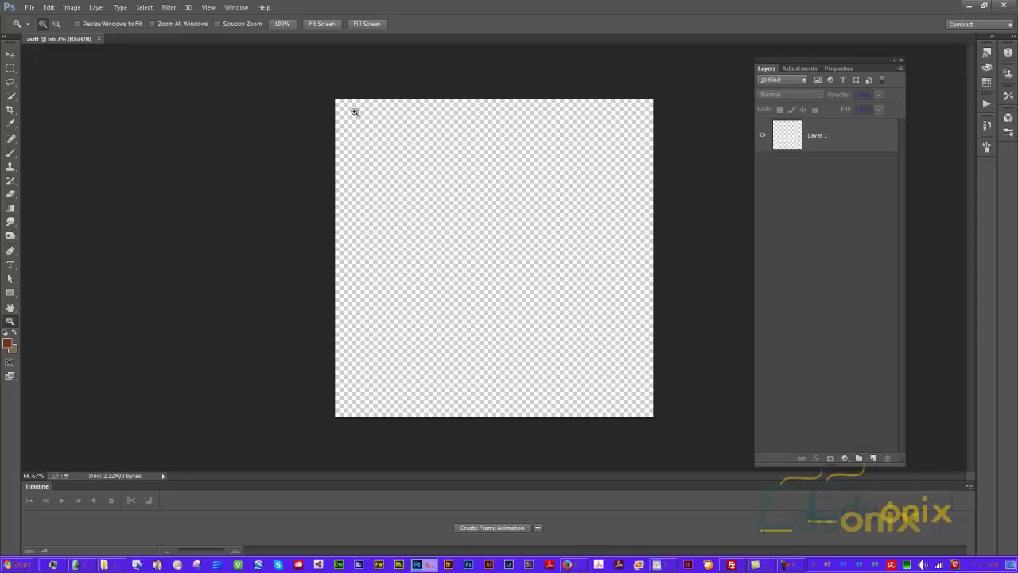
- Show the Paths panel and float it over the empty area of the Layers panel
left_click(191, 7)
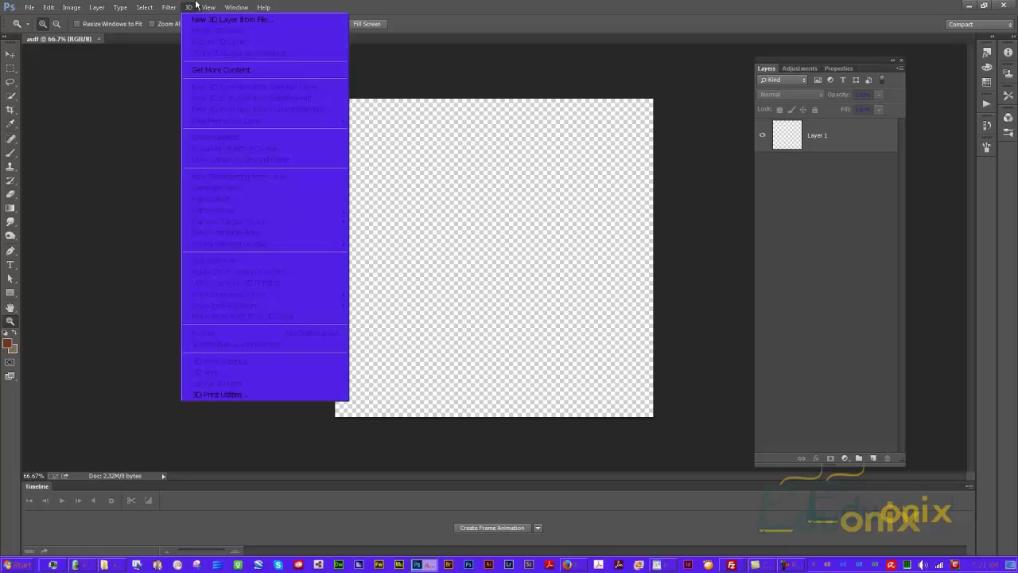
mouse_move(236, 7)
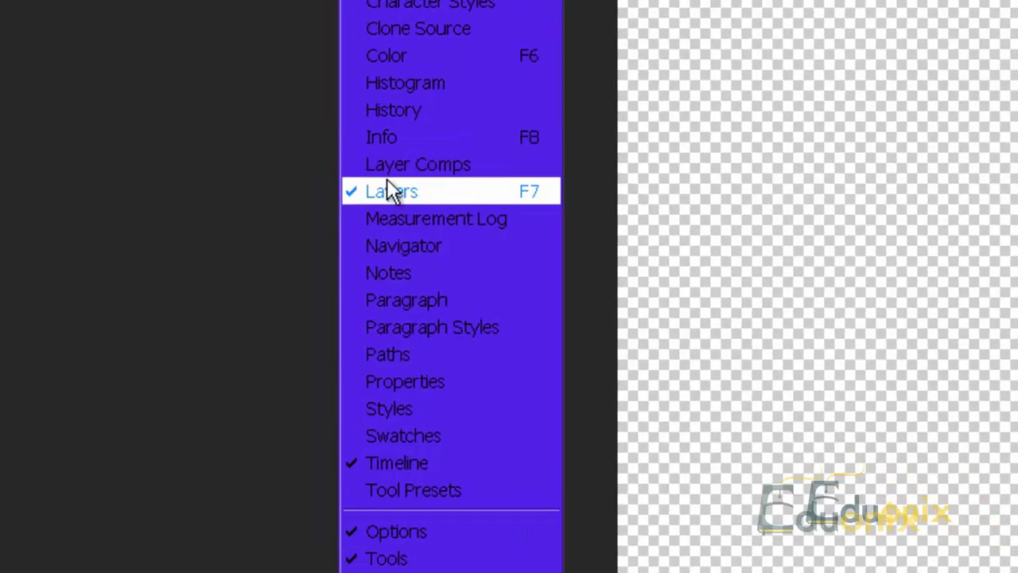
left_click(469, 356)
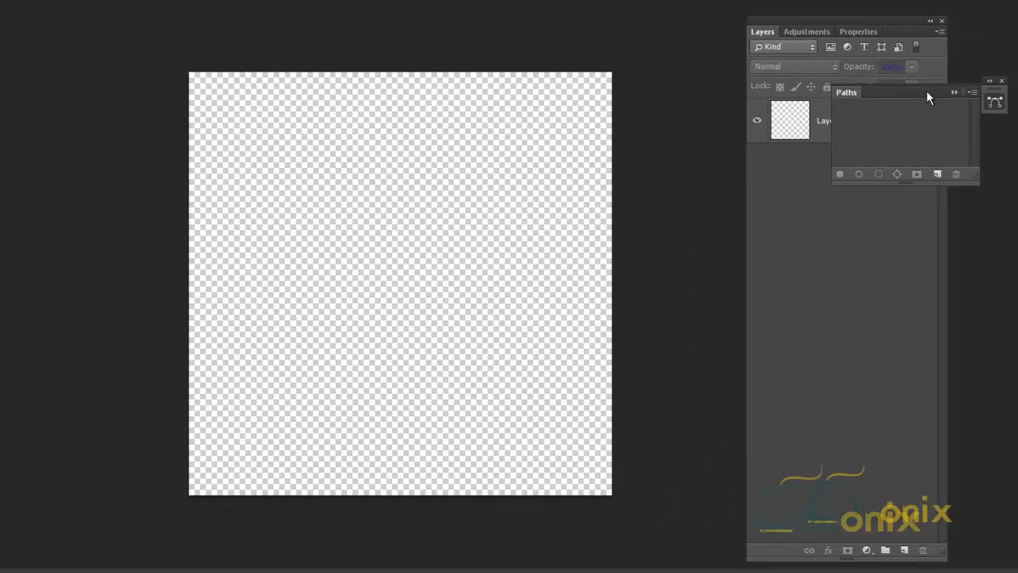
left_click_drag(927, 91, 876, 163)
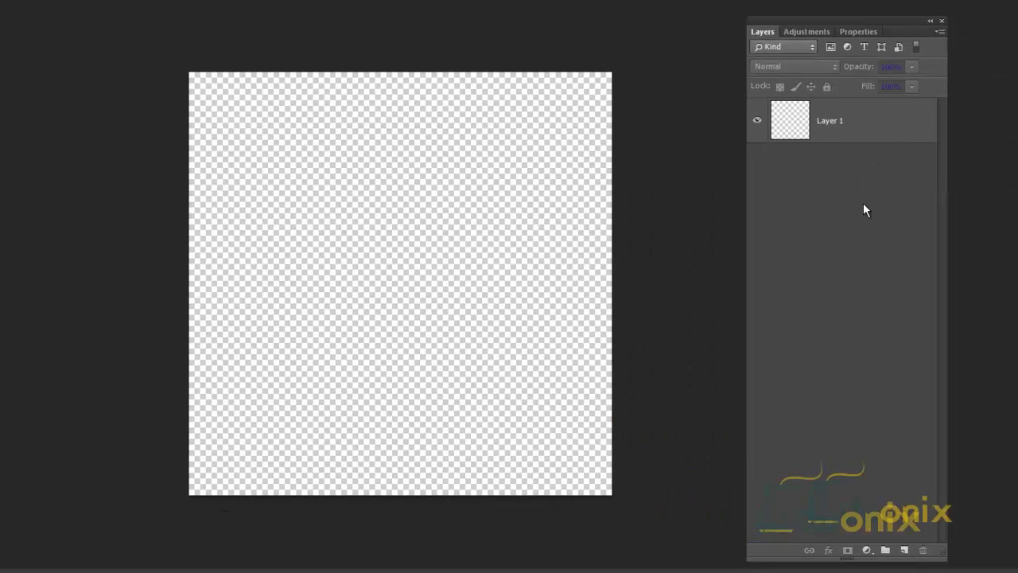
left_click_drag(866, 210, 870, 195)
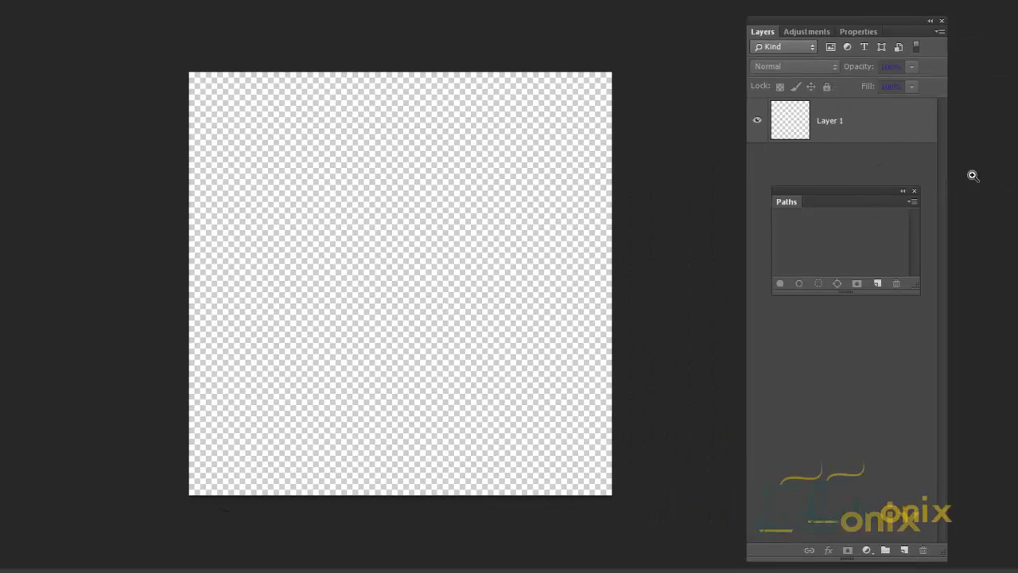
- Open the Brush panel, float it beside the canvas and close it again
key("F5")
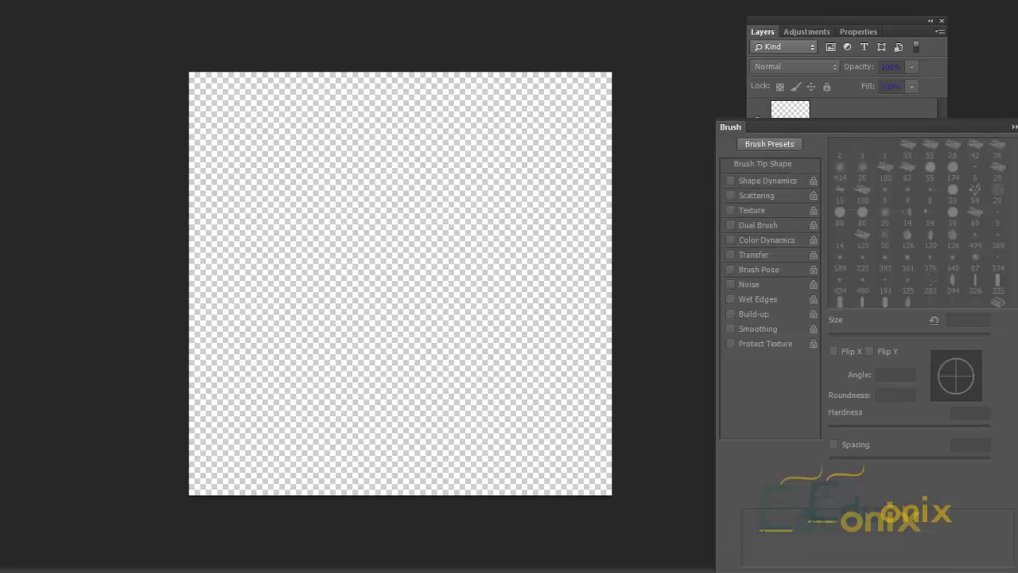
key("F5")
left_click(1007, 115)
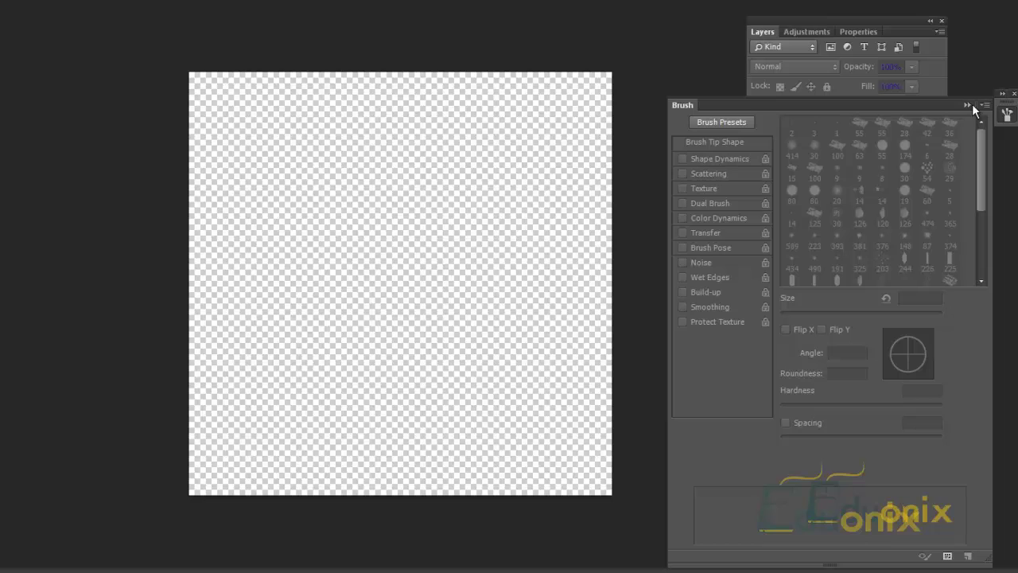
mouse_move(947, 103)
left_mouse_down()
mouse_move(980, 133)
mouse_move(885, 268)
left_mouse_up()
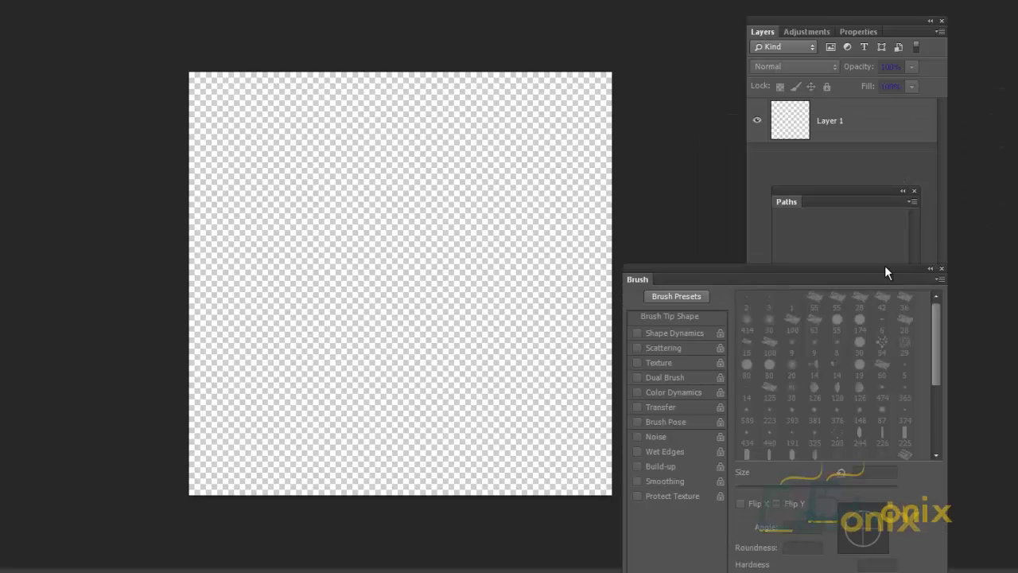
key("F5")
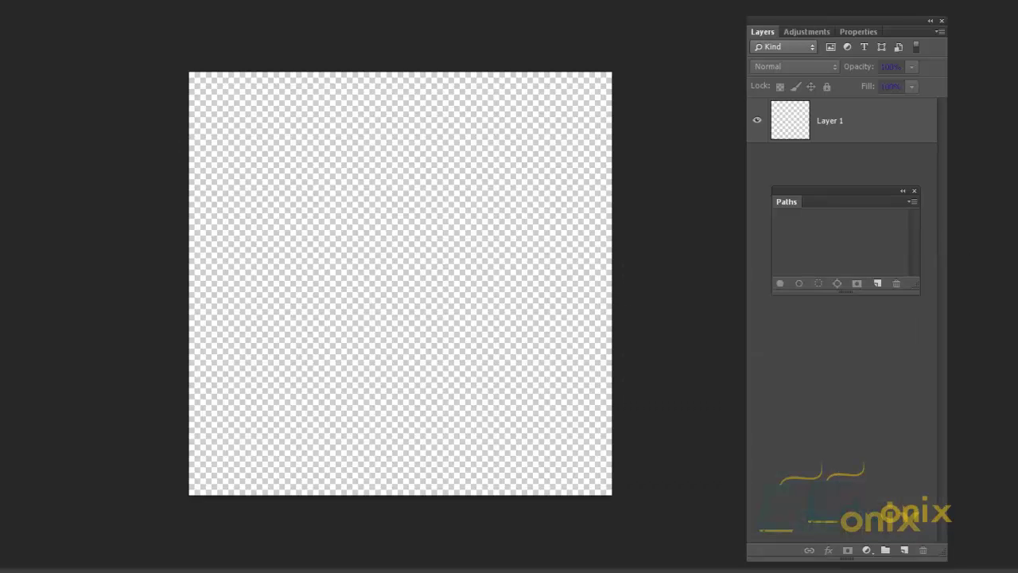
- Widen and lengthen the floating Paths panel and place it next to the Layers panel
left_click_drag(888, 188, 879, 177)
left_click(588, 293)
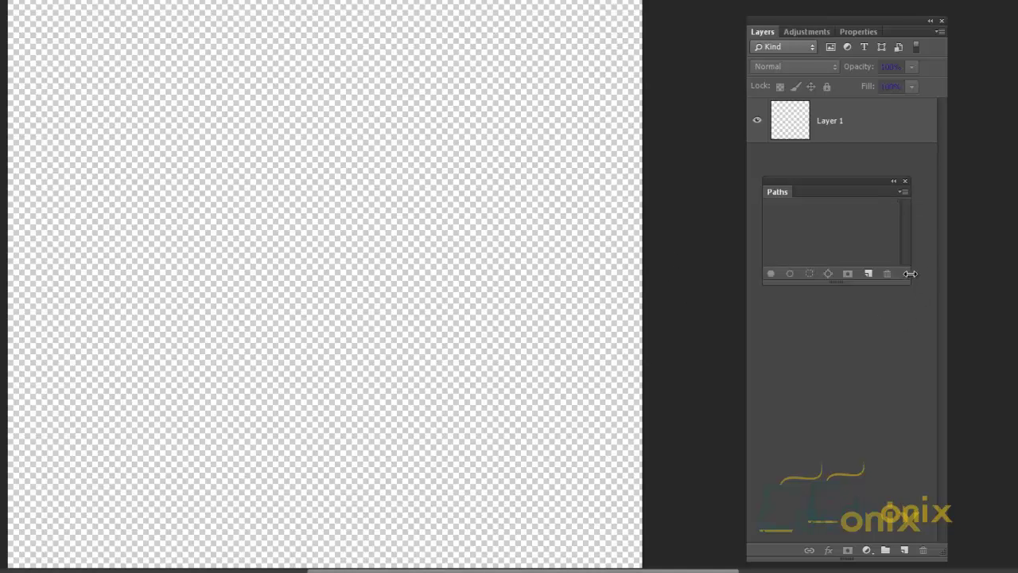
left_click_drag(910, 274, 942, 283)
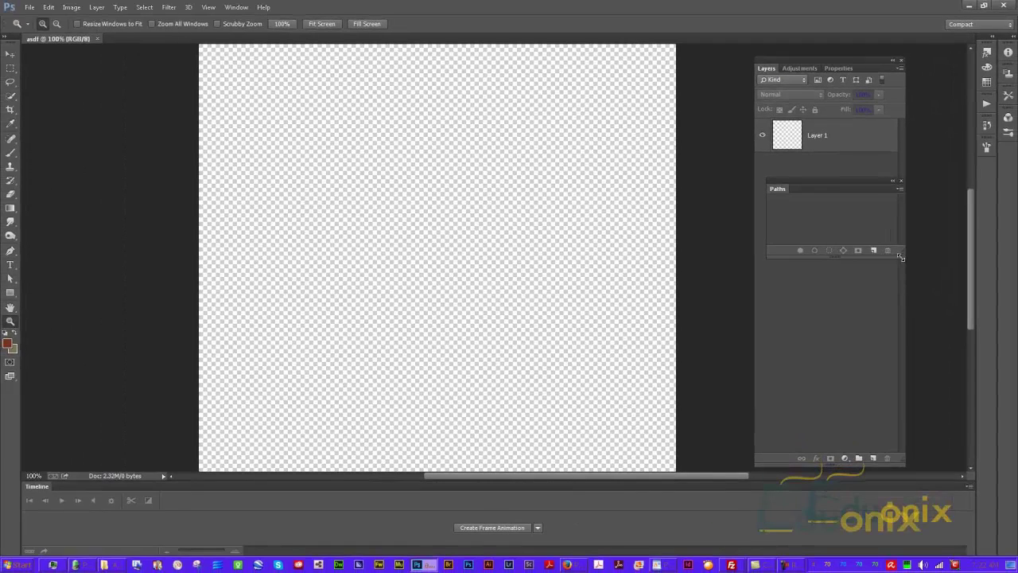
left_click_drag(901, 257, 895, 425)
left_click(889, 181)
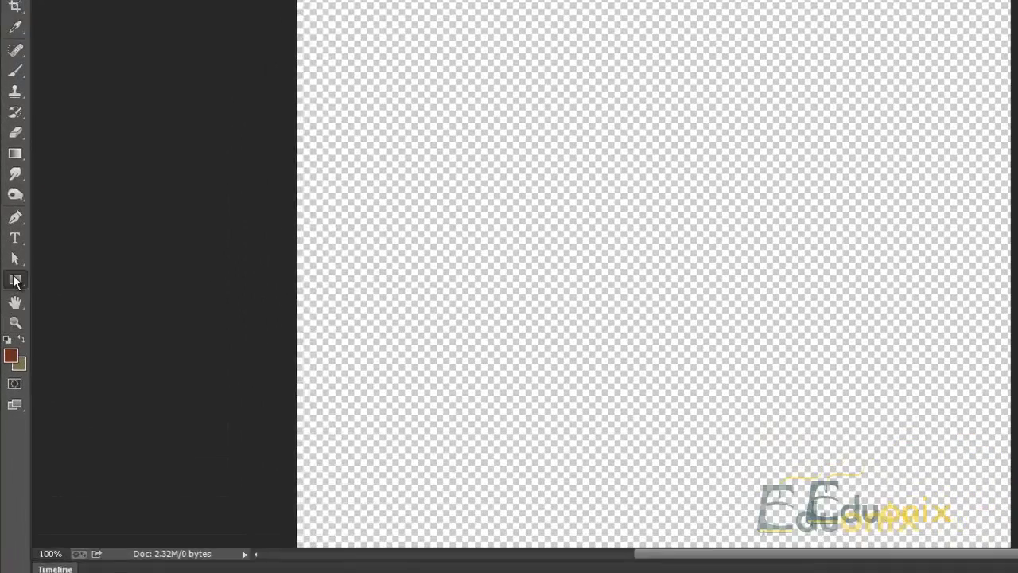
- Draw two white arrows of about 334 by 108 pixels with the Custom Shape tool, the second lower and further right
left_click(15, 280)
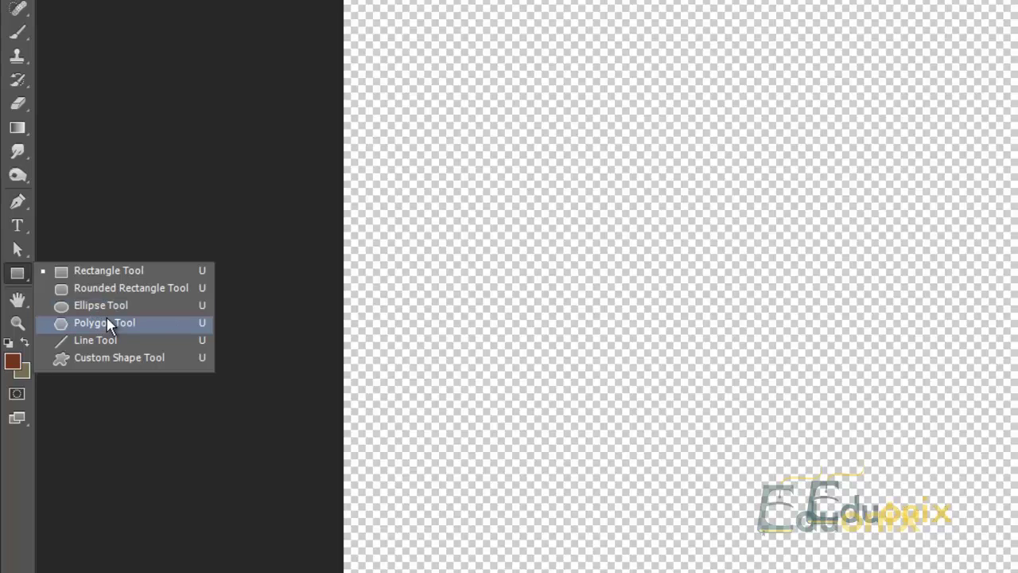
left_click(95, 356)
left_click_drag(706, 45, 400, 467)
left_click_drag(646, 98, 851, 212)
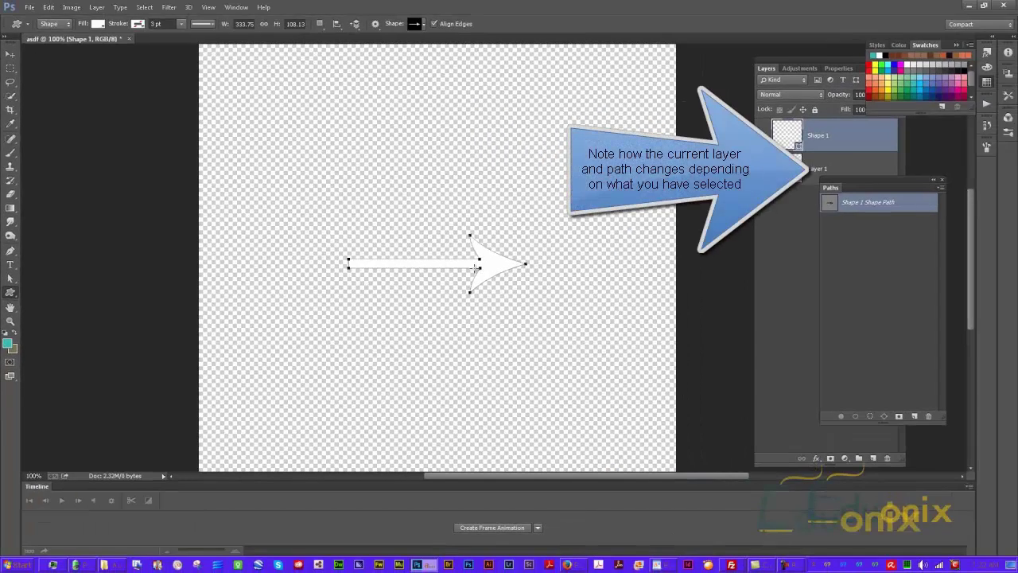
left_click(476, 269)
left_click(517, 229)
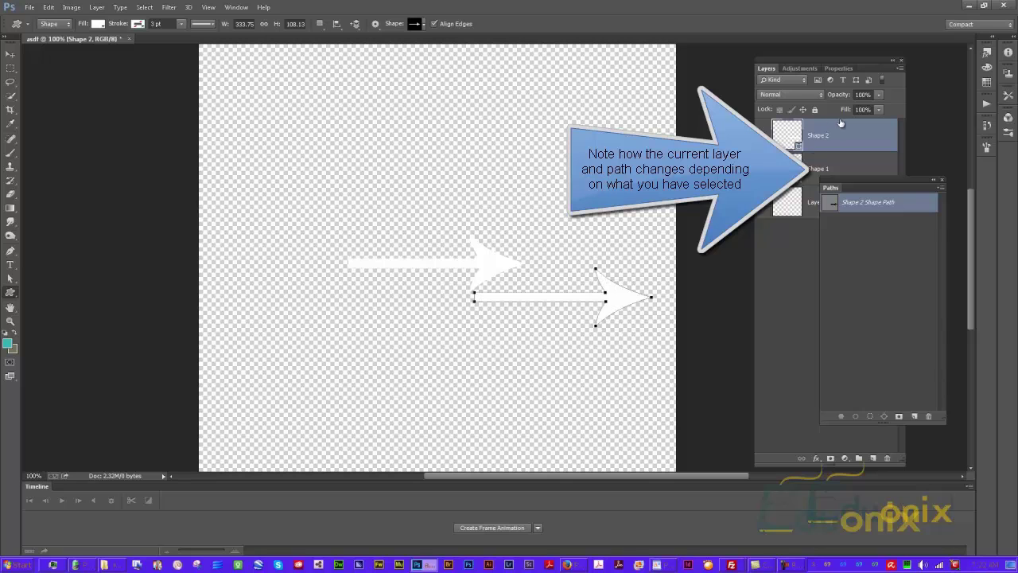
- Duplicate both arrow shape layers and move the copies straight up above the originals
left_click(813, 169, "shift")
right_click(821, 169)
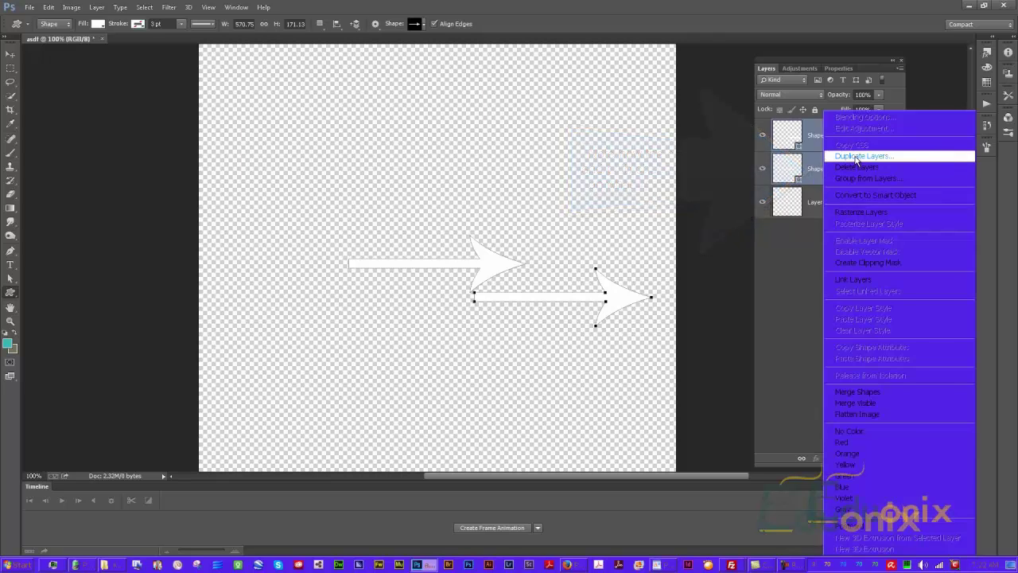
left_click(850, 157)
left_click(451, 113)
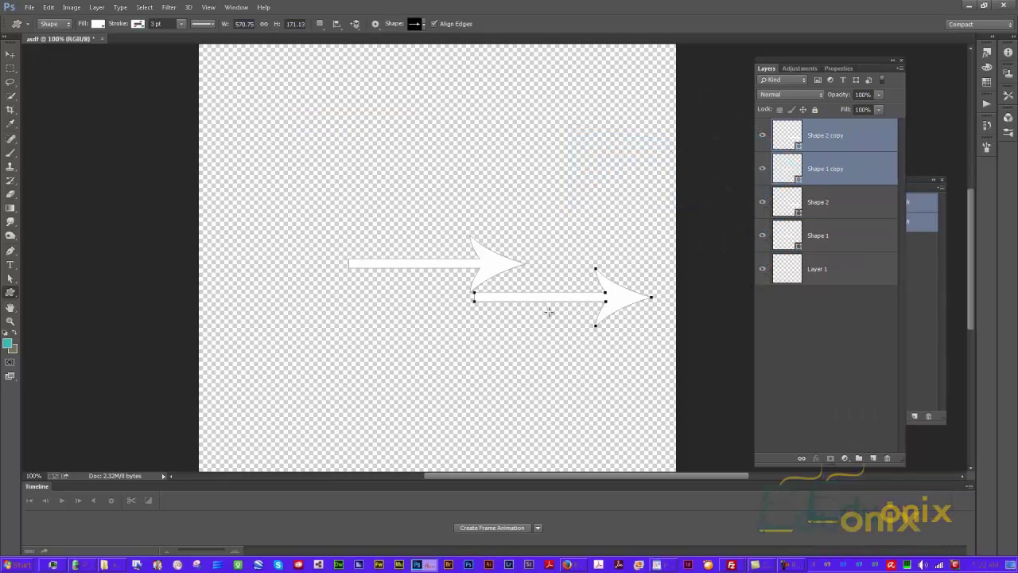
left_click_drag(495, 258, 494, 168)
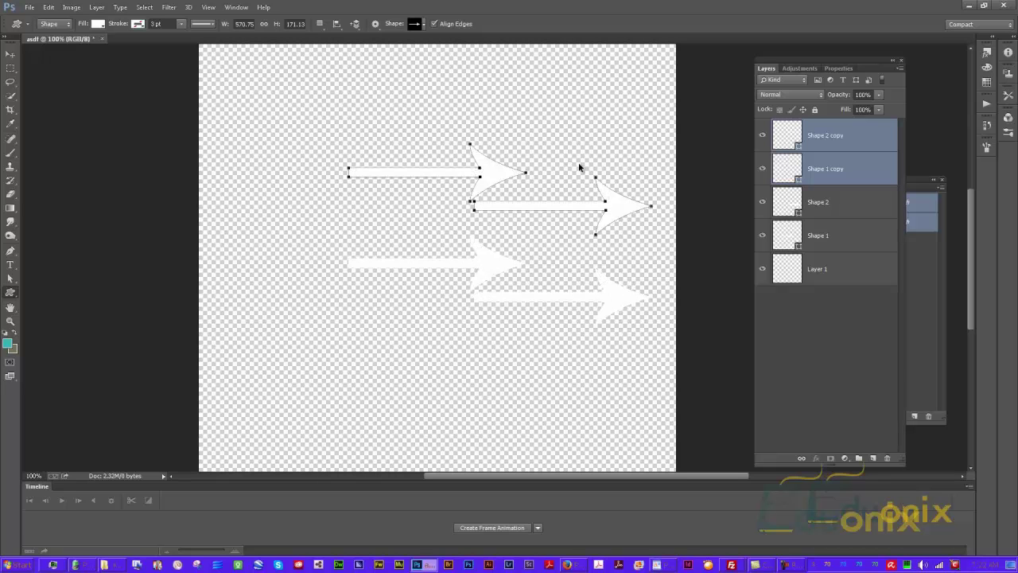
- Select each shape layer in turn and examine which arrow's path is outlined on the canvas
left_click(837, 236, "shift")
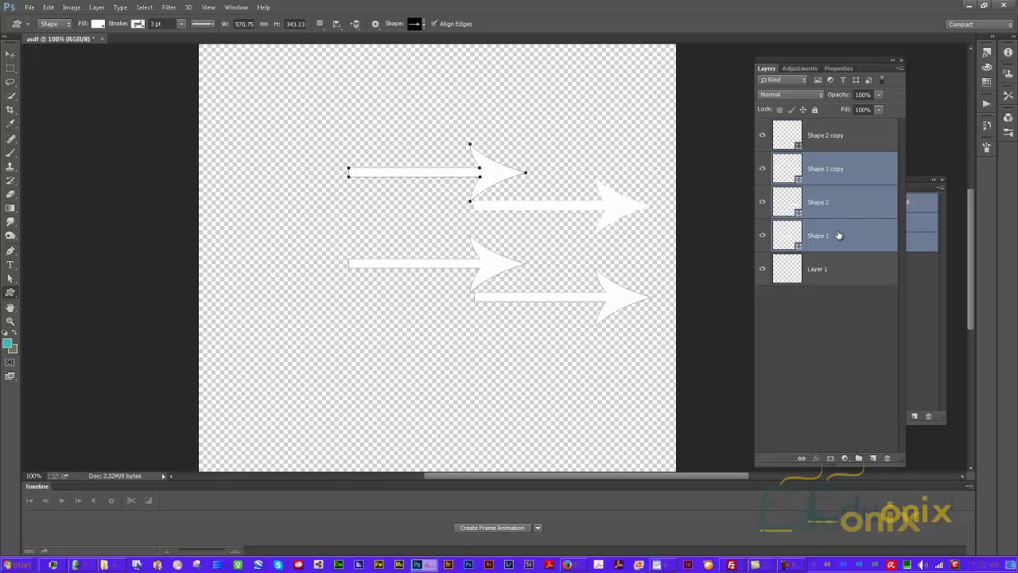
left_click(839, 239)
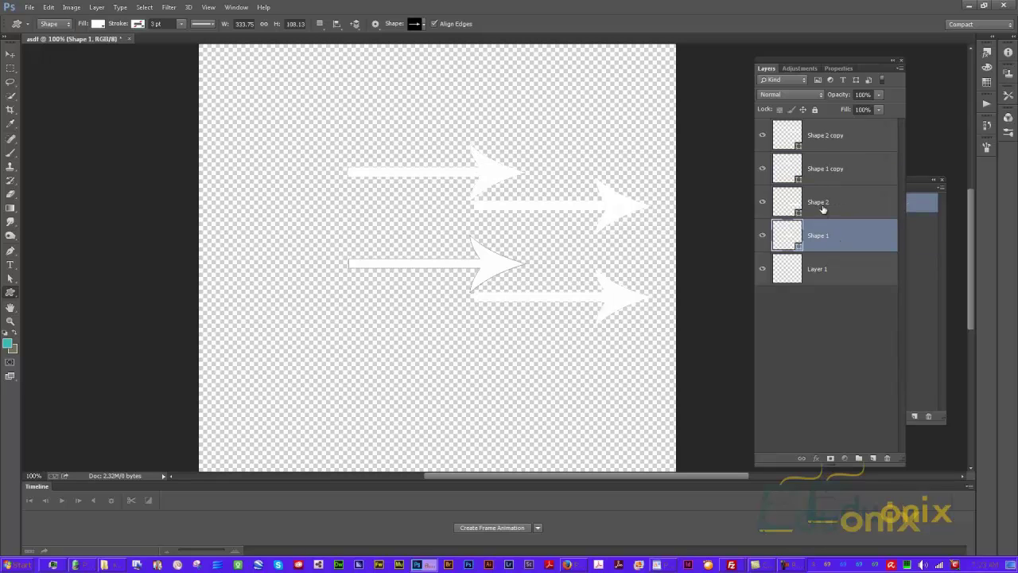
left_click(822, 208)
left_click(819, 151)
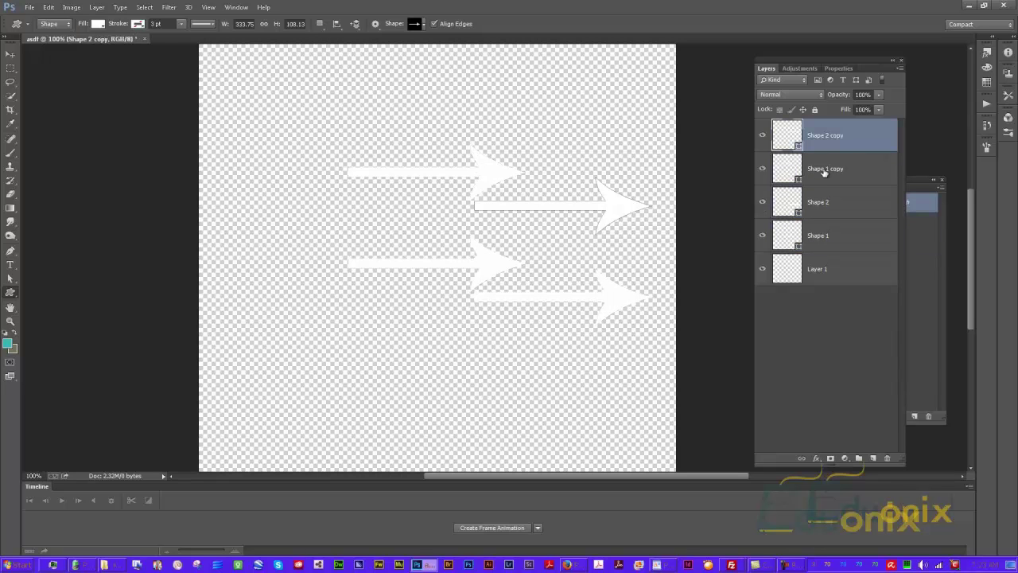
left_click(821, 180)
left_click_drag(345, 148, 664, 328)
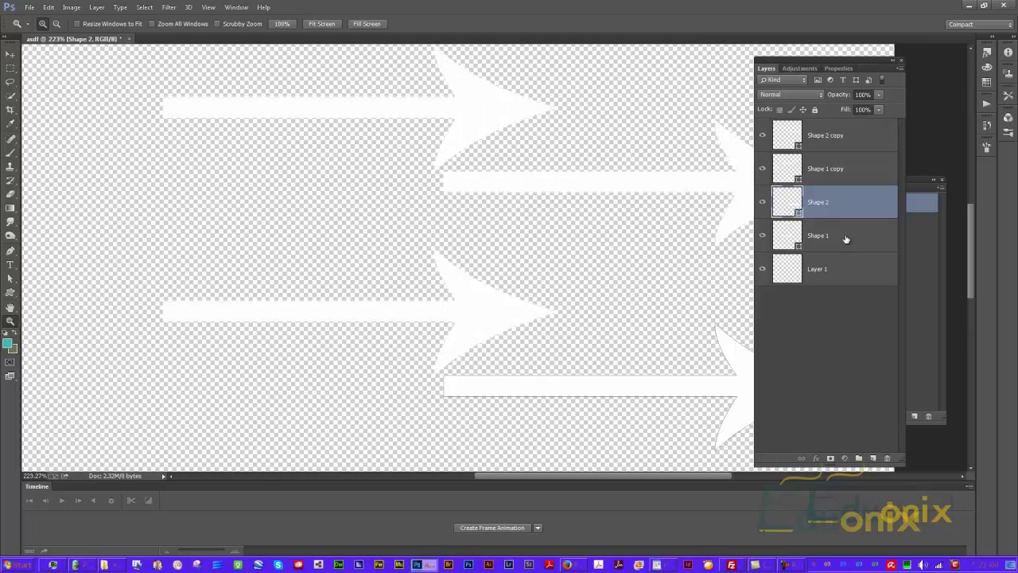
left_click(845, 238)
left_click(836, 267)
left_click(831, 203)
left_click(825, 163)
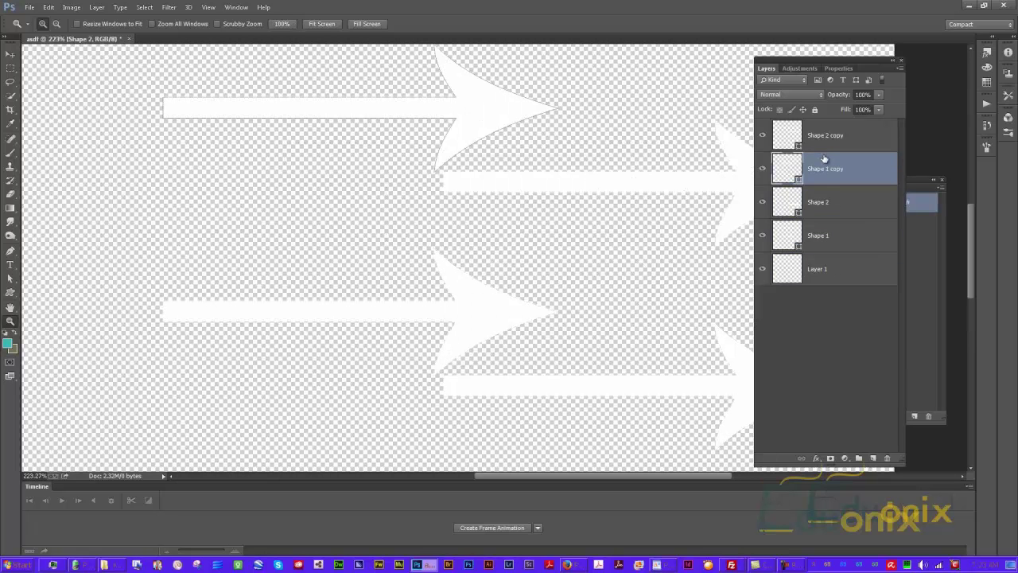
left_click(820, 138)
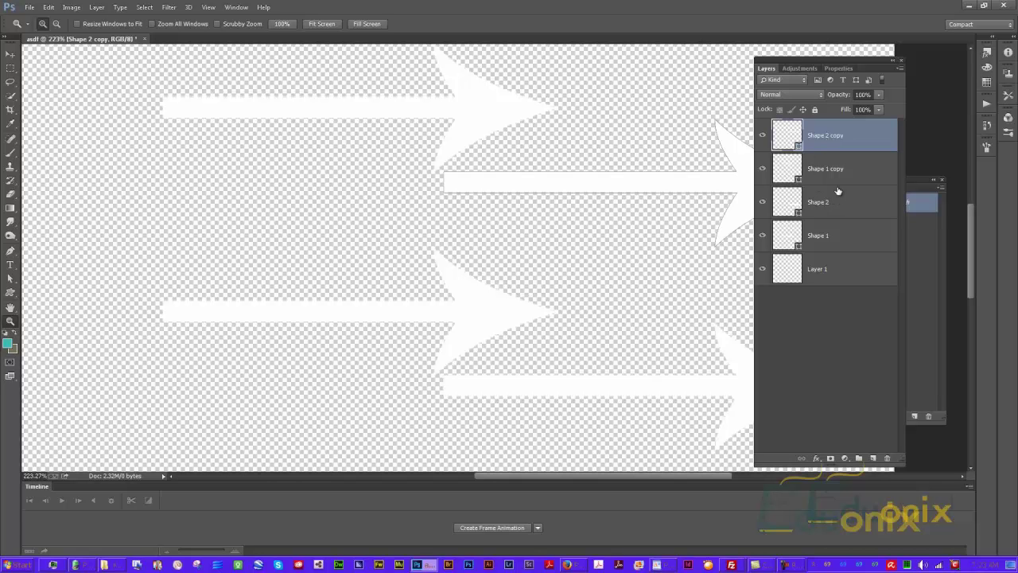
- Pull the tail's upper corner anchor point of the Shape 2 copy arrow up and toward its head with the Direct Selection tool
double_click(820, 135)
key("Return")
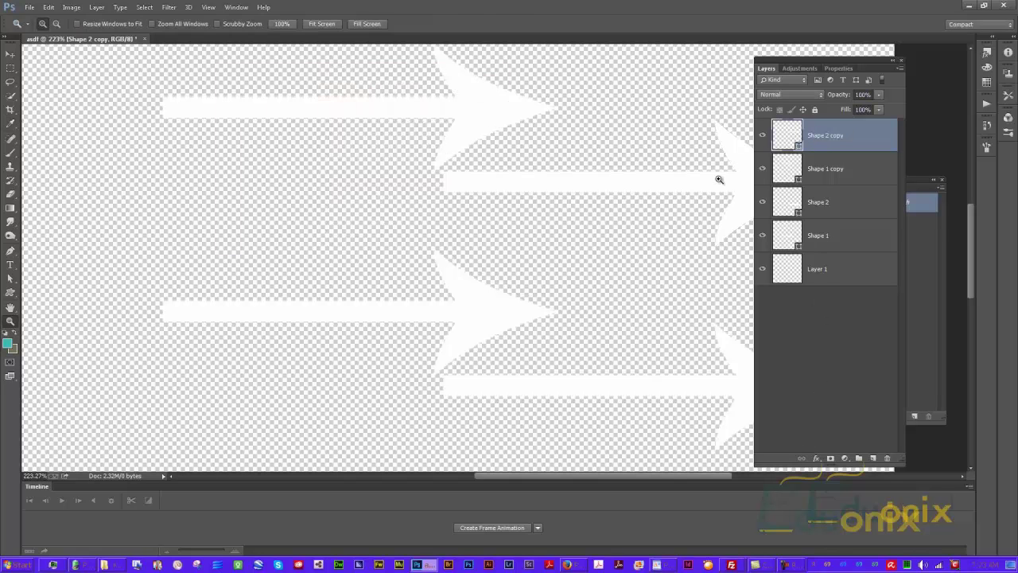
key("a")
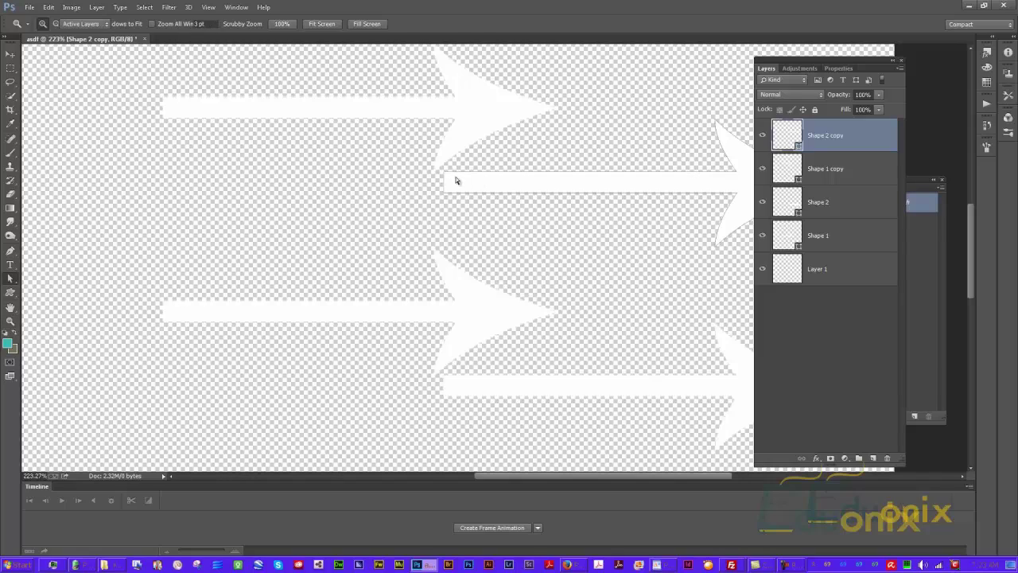
left_click_drag(444, 171, 505, 153)
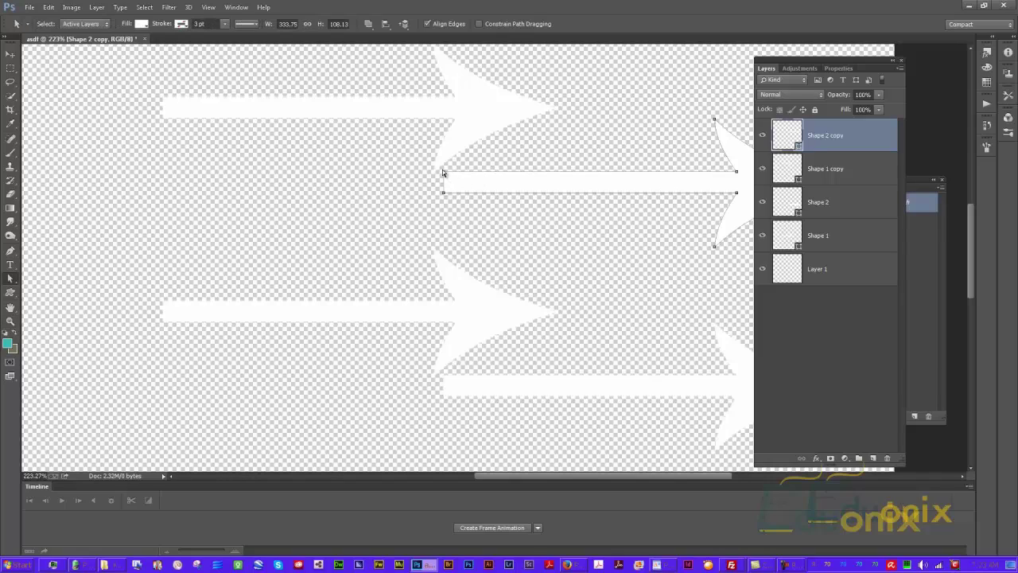
left_click_drag(483, 212, 575, 177)
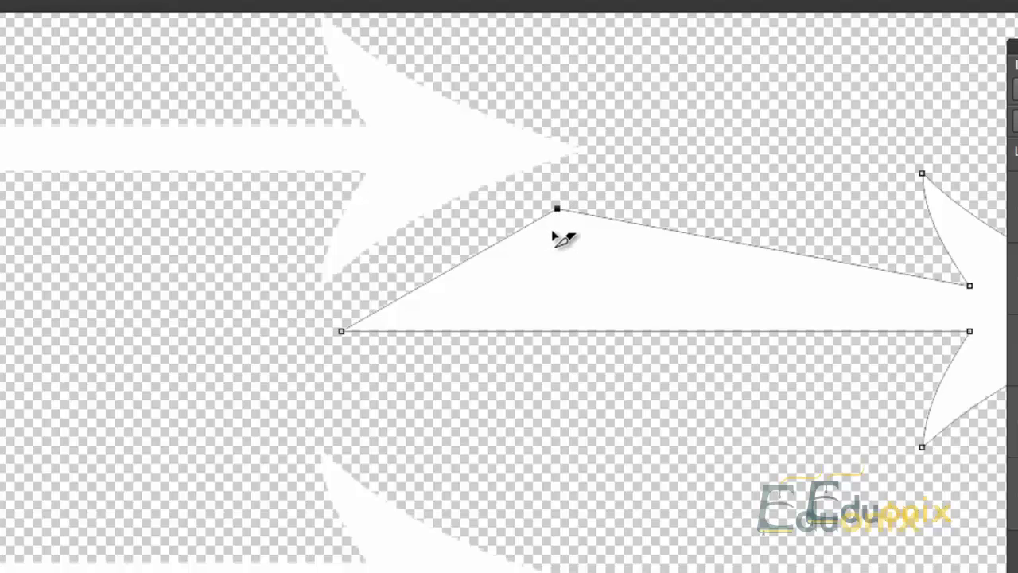
- Choose the Direct Selection tool again and move the displaced tail anchor point back near the end of the shaft
key("c")
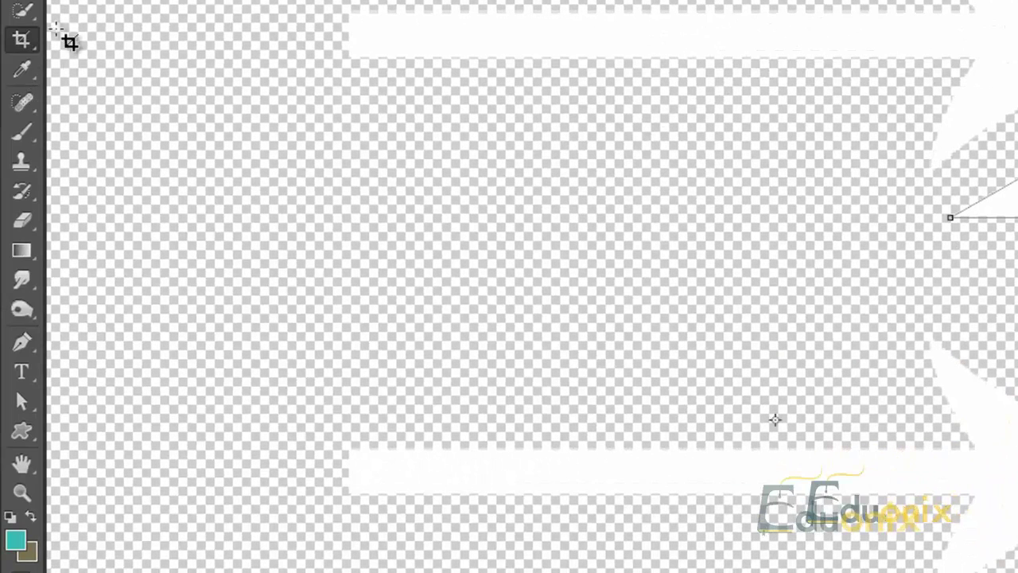
left_click(22, 402)
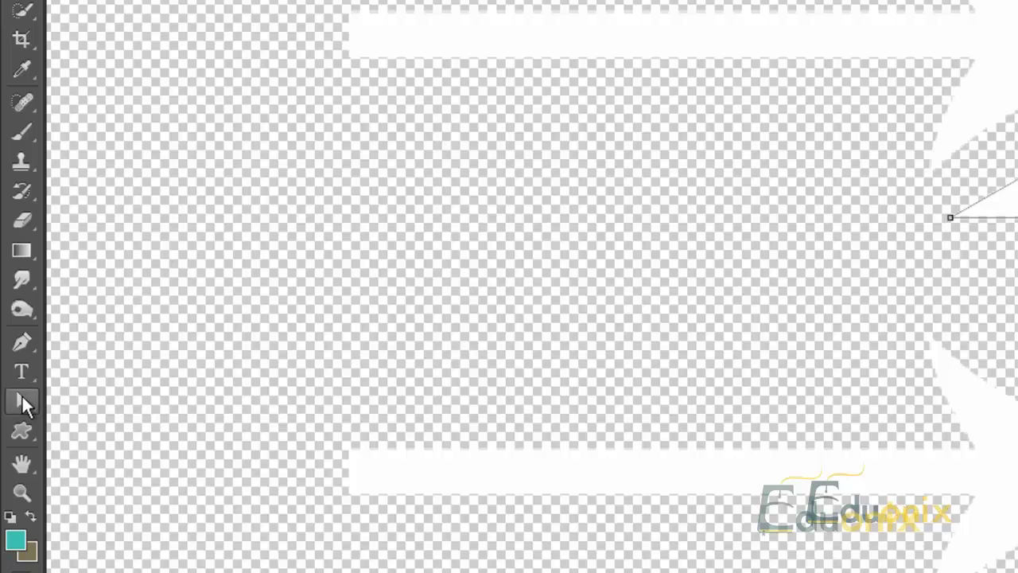
right_click(21, 396)
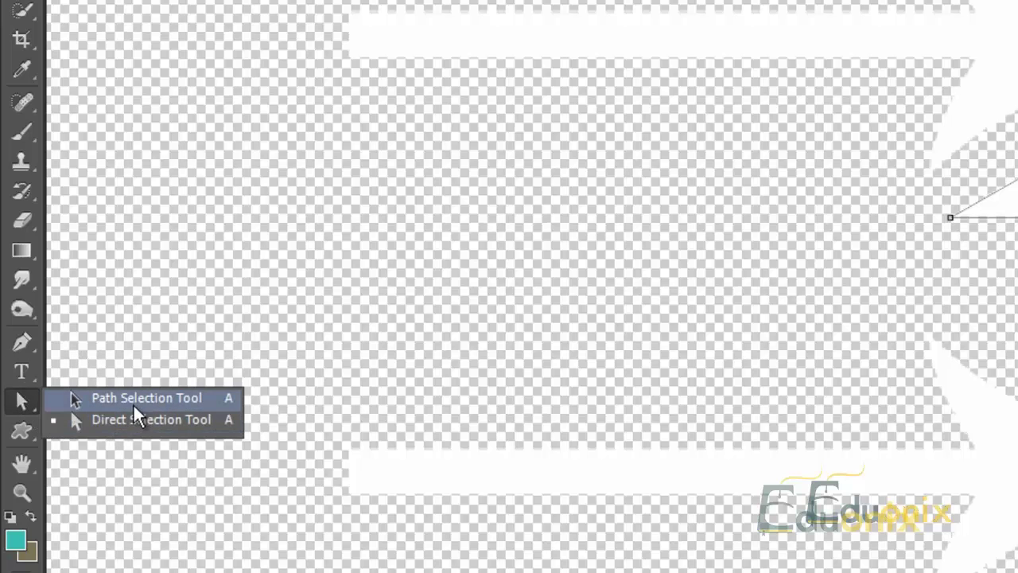
left_click(171, 387)
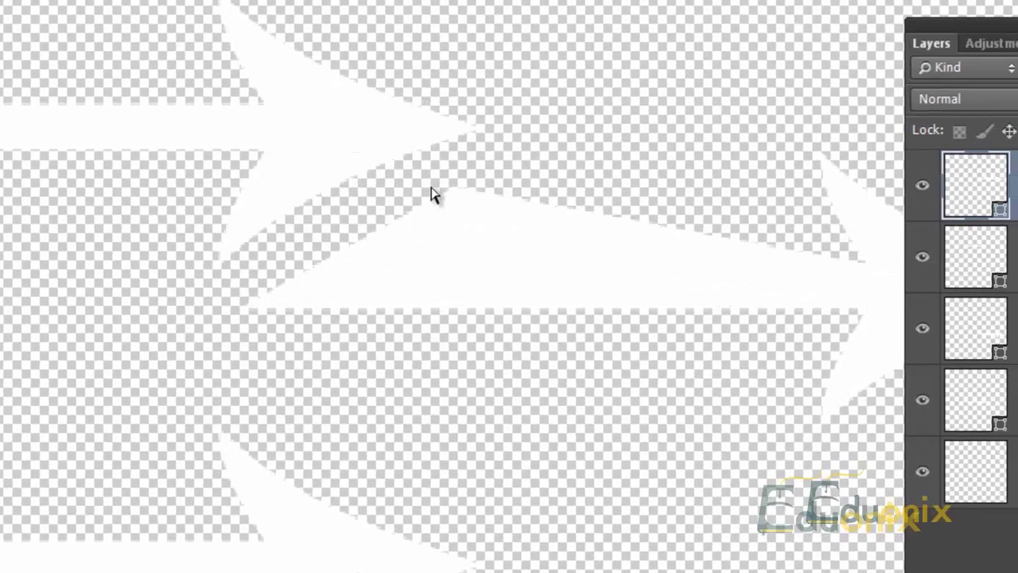
left_click(455, 192)
left_click_drag(457, 194, 247, 282)
- Free-transform the selected tail point of the Shape 2 copy arrow, stretching and skewing the bounding box by its corners
key("ctrl+t")
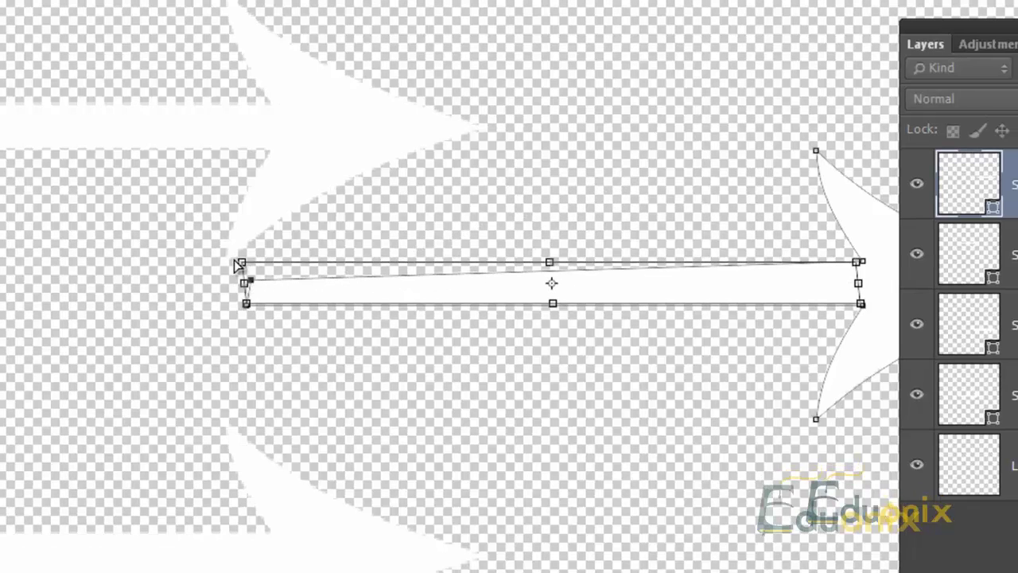
left_click_drag(237, 262, 0, 183)
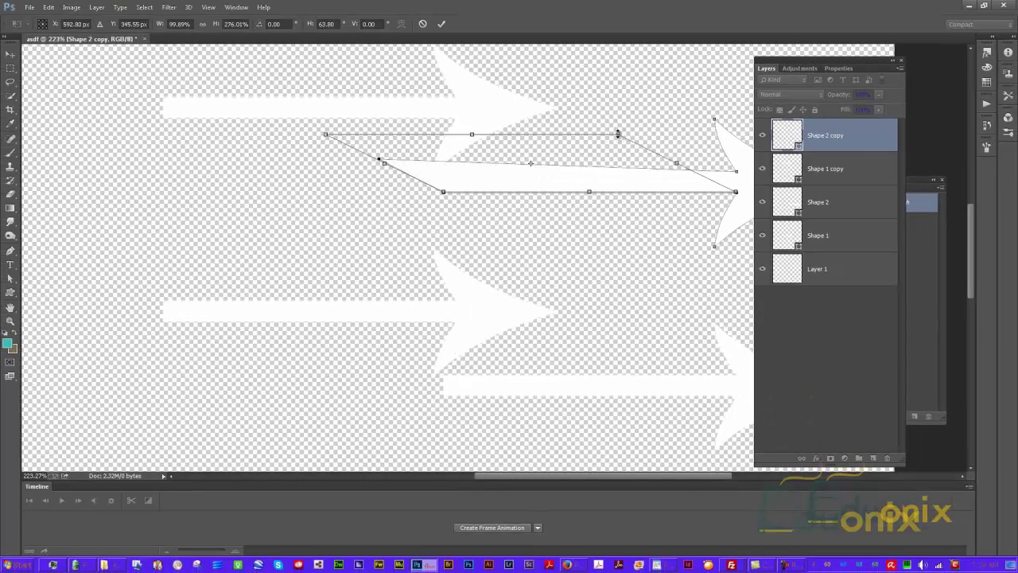
left_click_drag(618, 133, 733, 129)
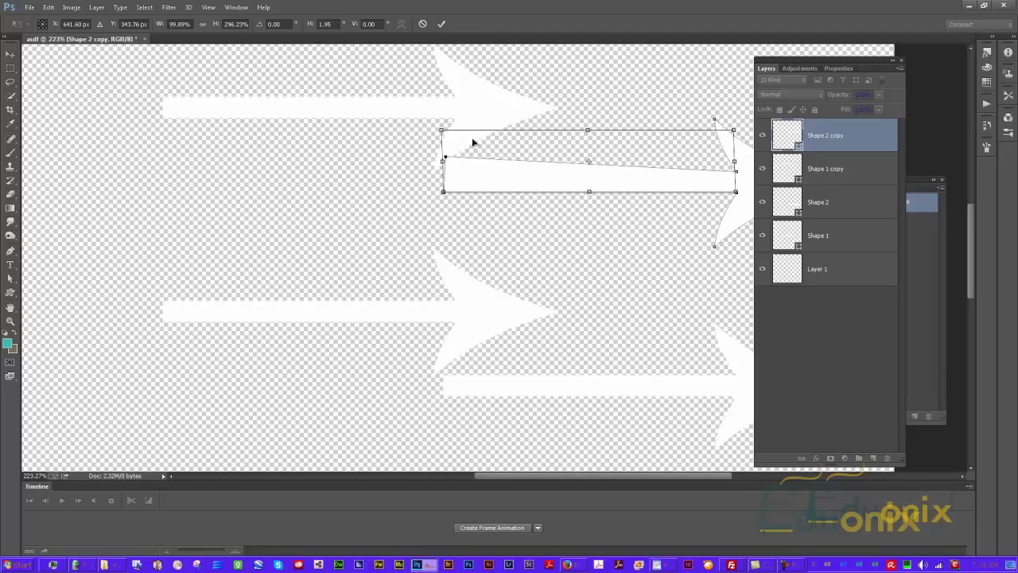
left_click_drag(444, 192, 356, 229)
key("ctrl+z")
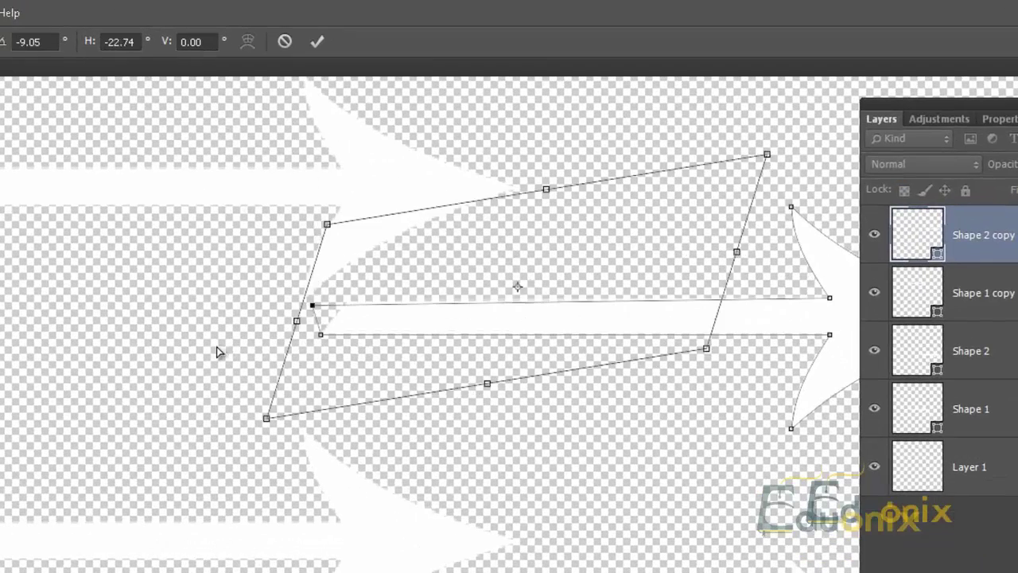
left_click_drag(219, 352, 326, 393)
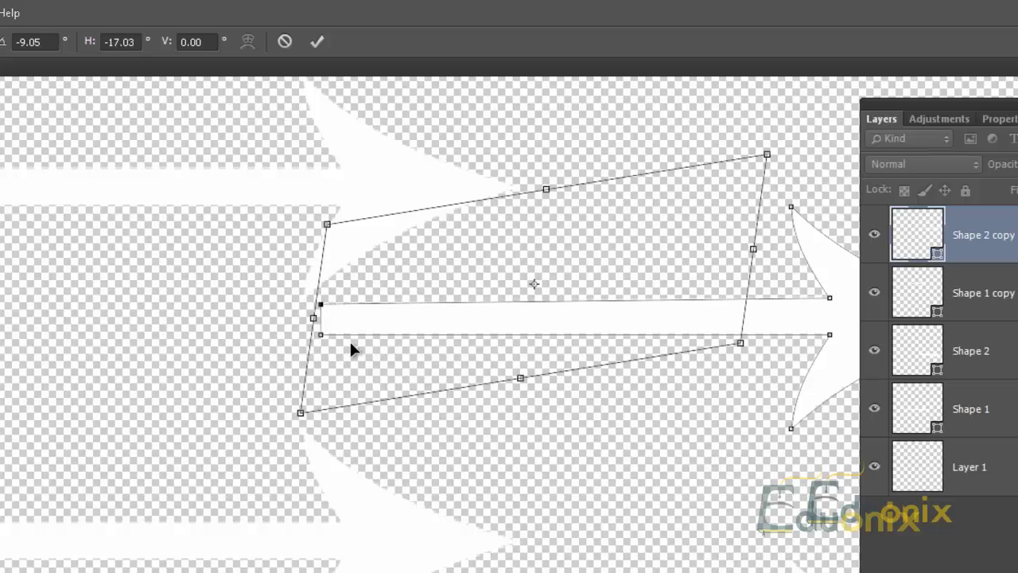
- Cancel the free transform, undo all edits to the arrow's tail point and deselect the path
key("Escape")
key("ctrl+alt+z")
key("ctrl+alt+z")
key("ctrl+alt+z")
key("ctrl+alt+z")
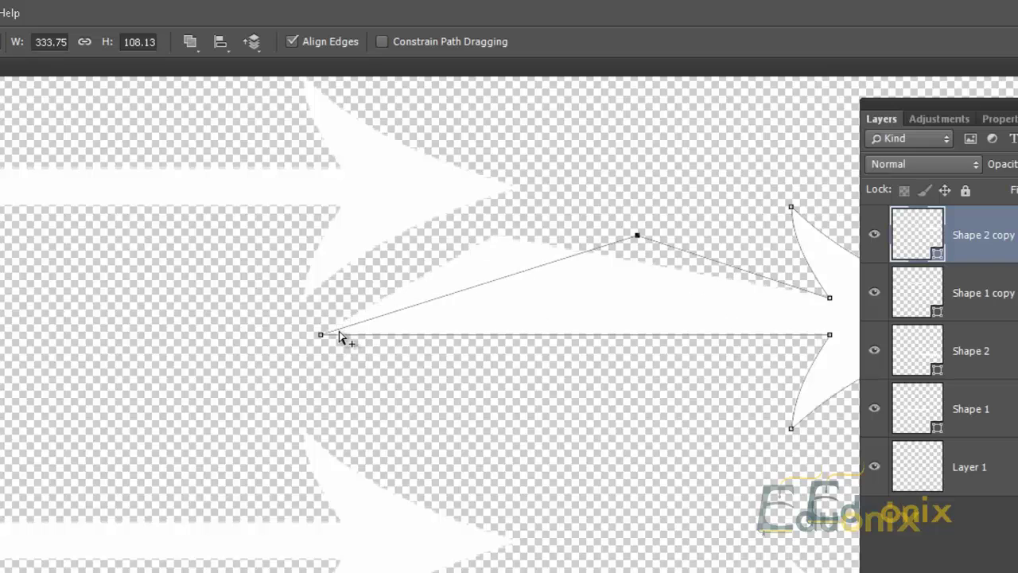
left_click(332, 337)
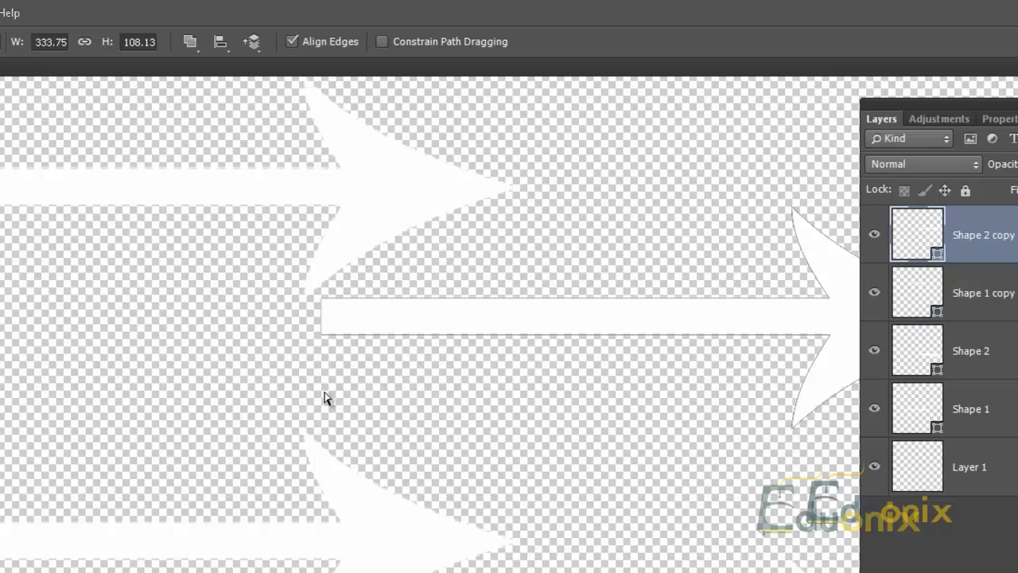
left_click(539, 342)
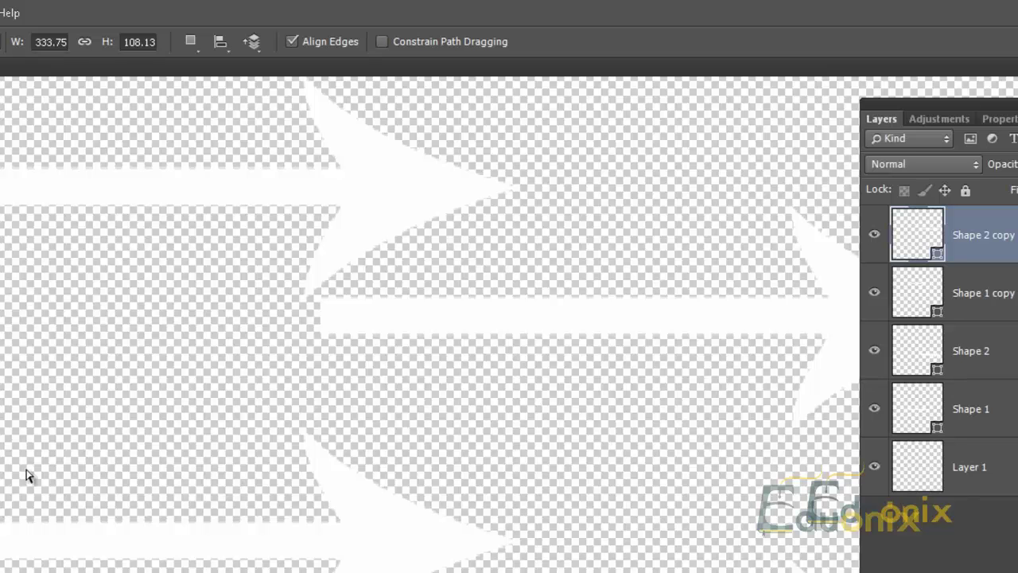
- Select the Shape 2 copy arrow and give it a blue #00aeef fill with a 3 pt green stroke
left_click_drag(29, 411, 0, 457)
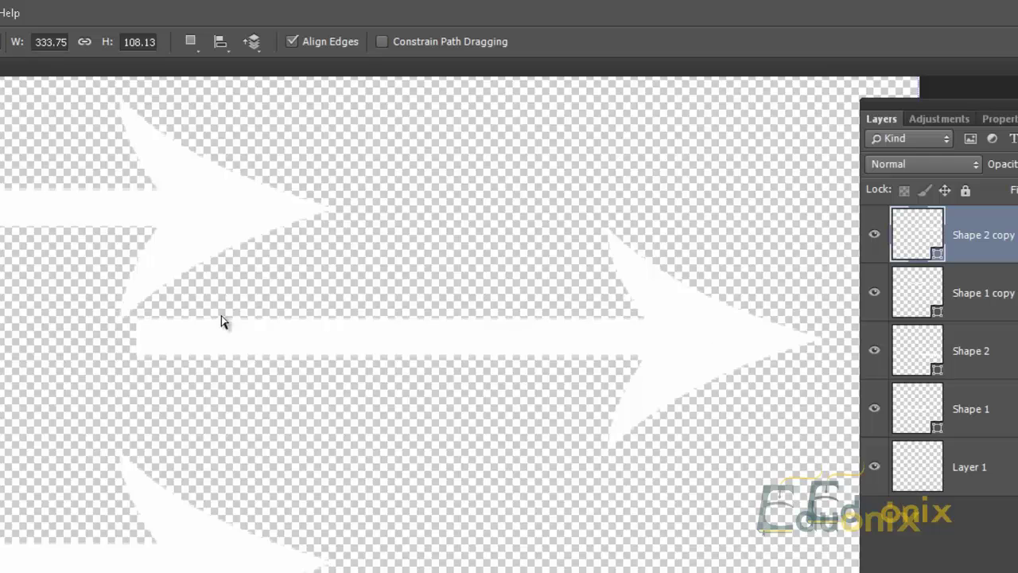
left_click(252, 340)
left_click(188, 229)
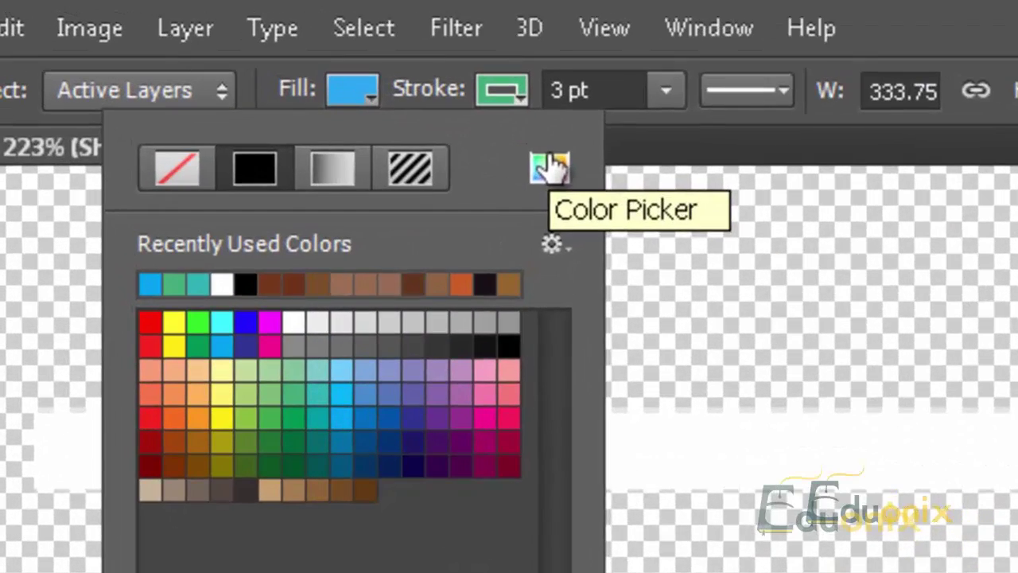
- Change the arrow's fill to PANTONE 299 C (#00a1e0) from the PANTONE+ Solid Coated color library
left_click(551, 167)
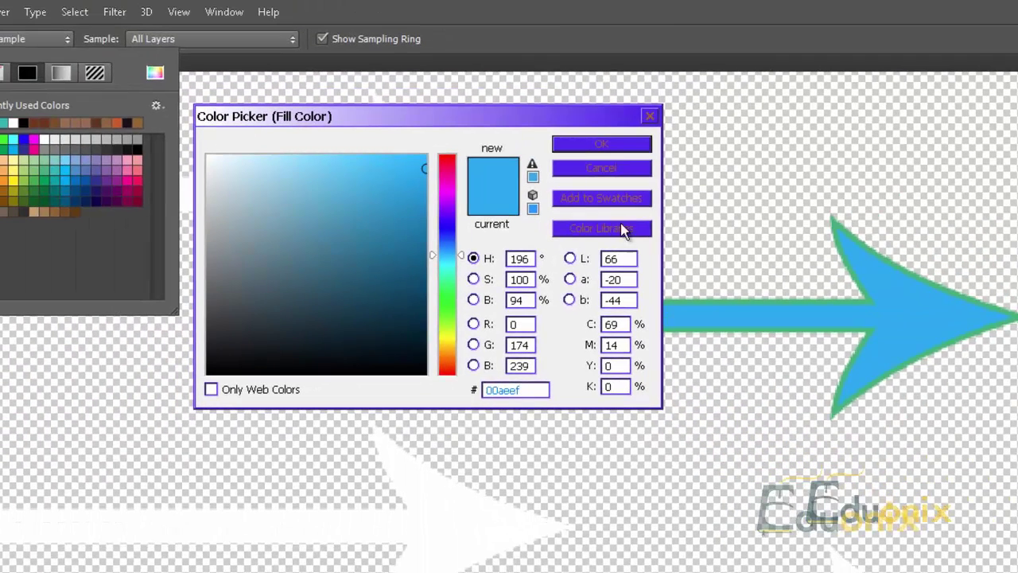
left_click(609, 230)
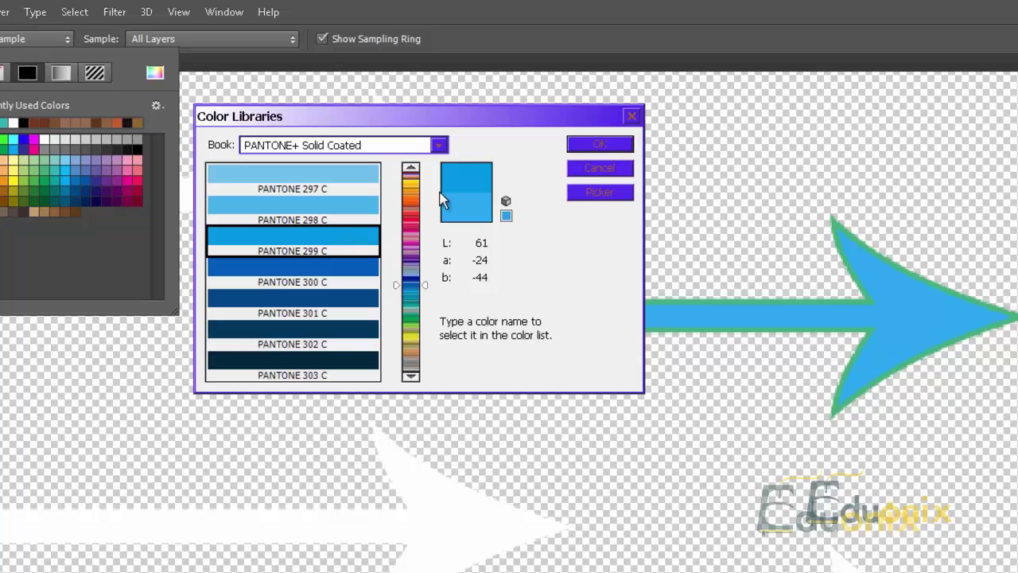
left_click(411, 245)
left_click(423, 271)
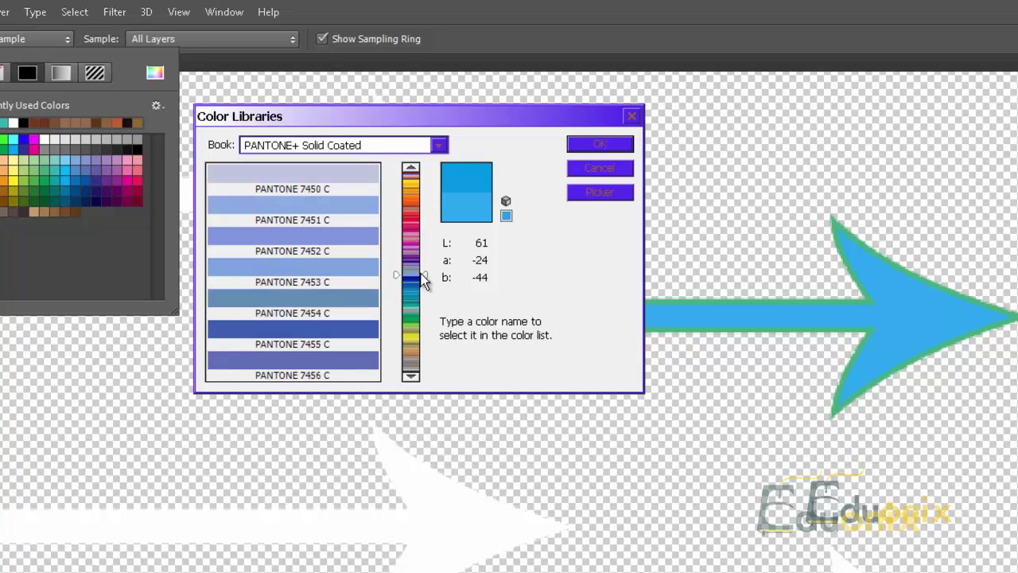
left_click_drag(415, 269, 446, 233)
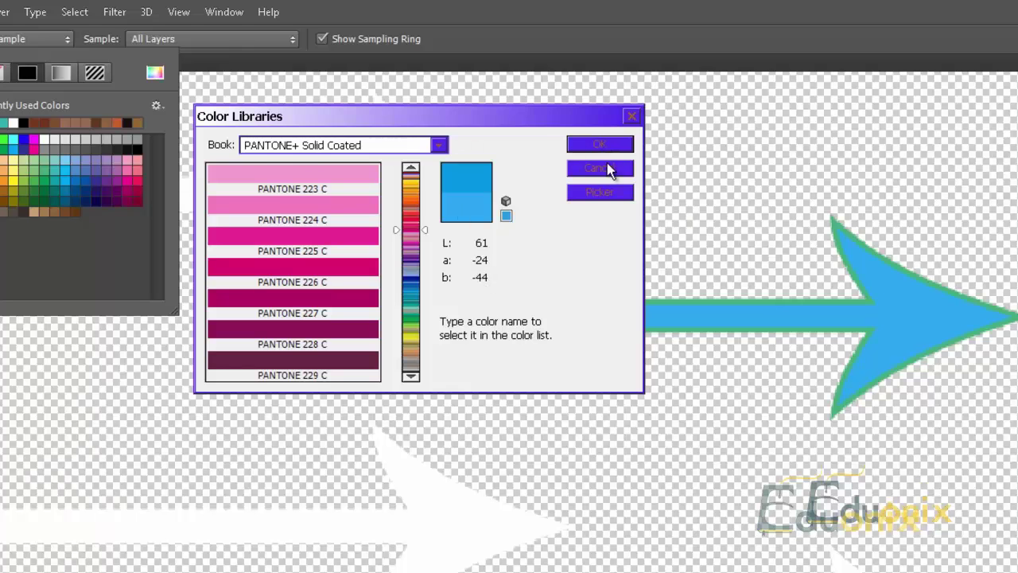
left_click(593, 194)
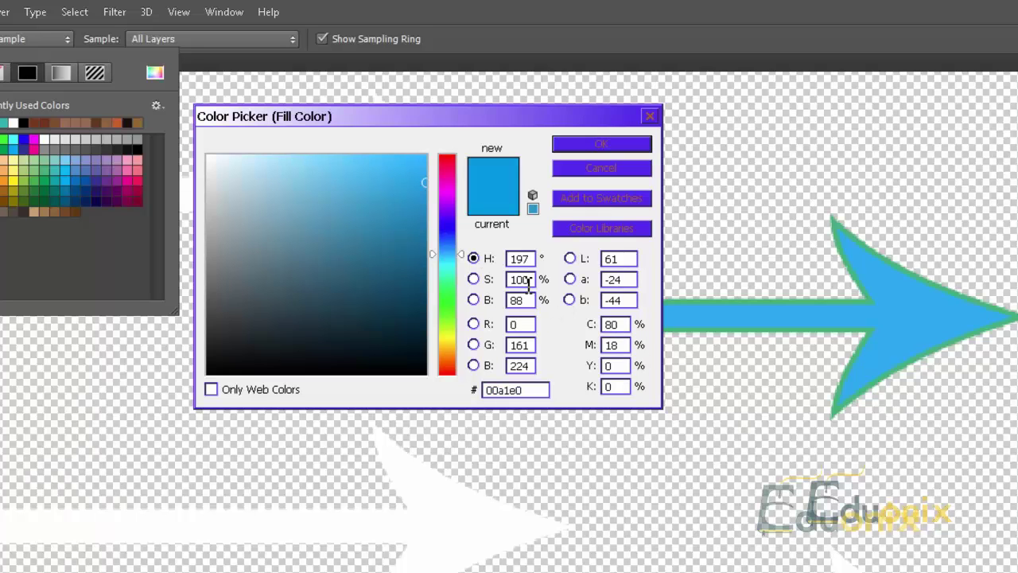
left_click(473, 278)
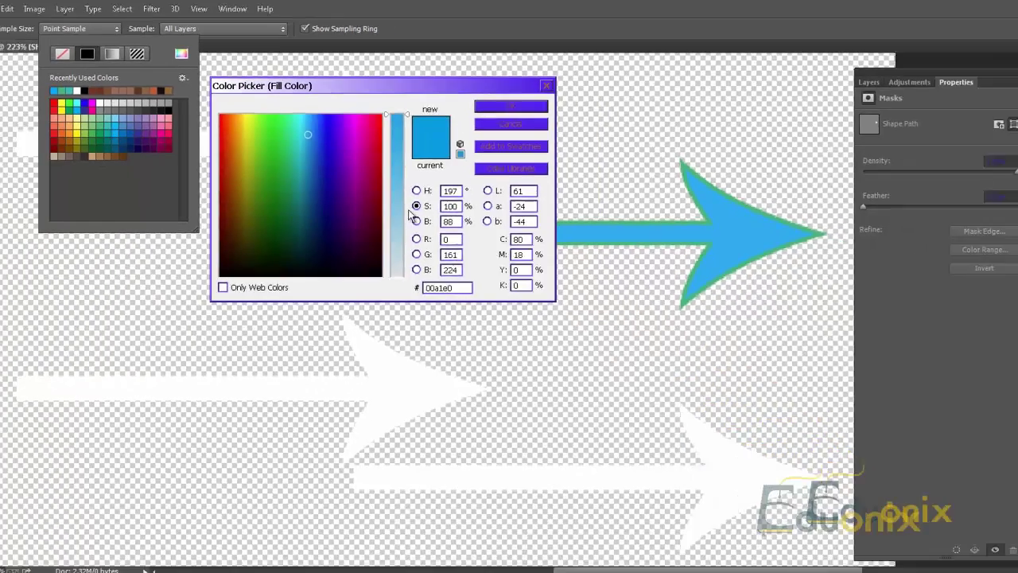
left_click(473, 258)
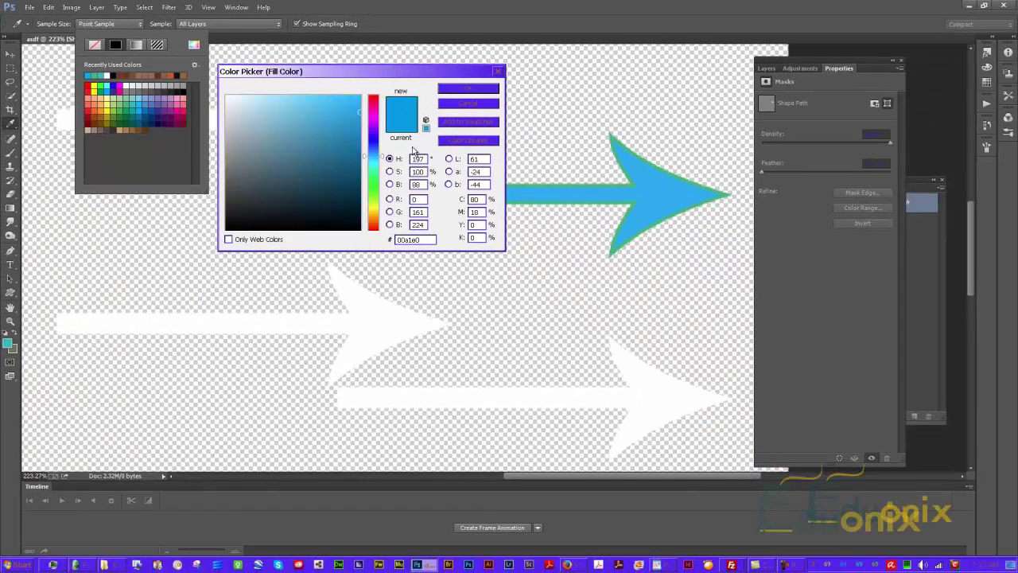
left_click(482, 90)
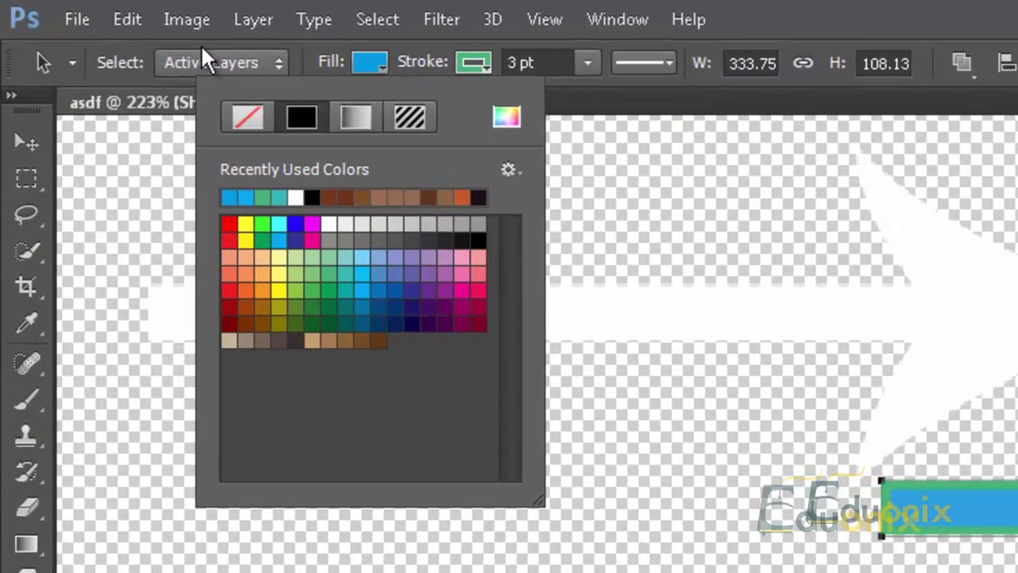
left_click(284, 36)
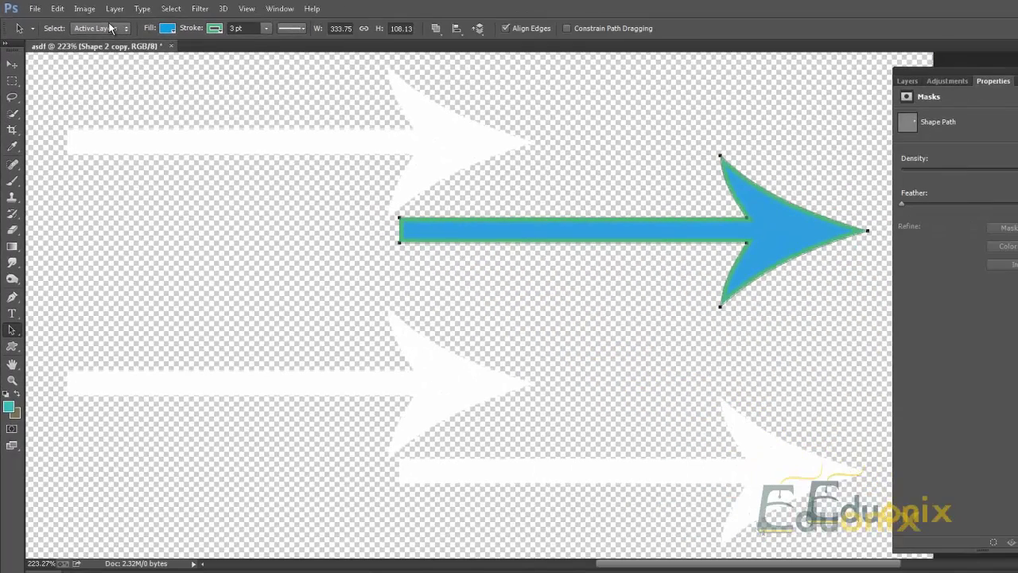
- Bring back the layer list and select the Shape 1, Shape 2 and Shape 1 copy arrows in turn on the canvas with the Move tool
left_click(975, 342)
left_click(907, 81)
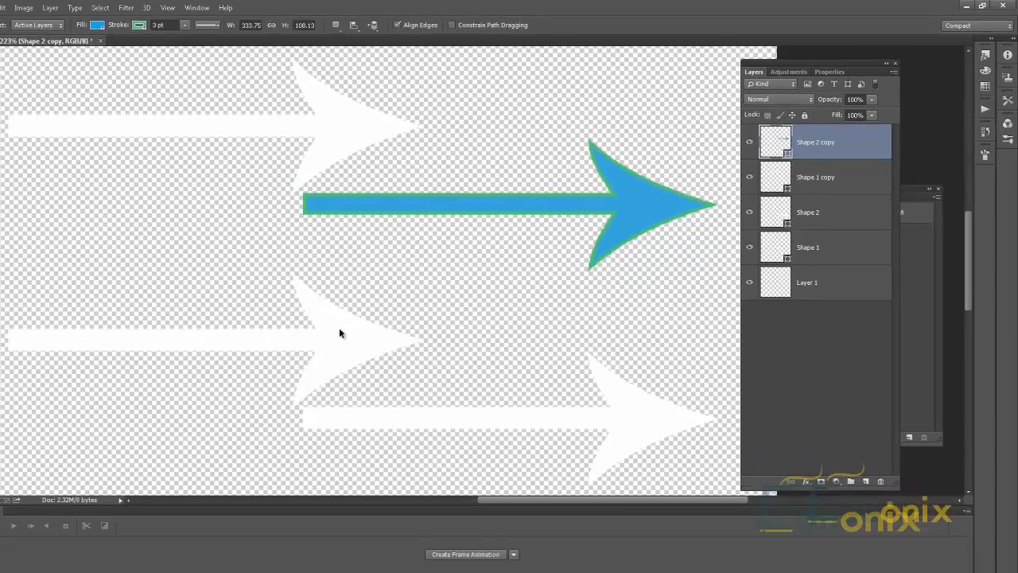
key("v")
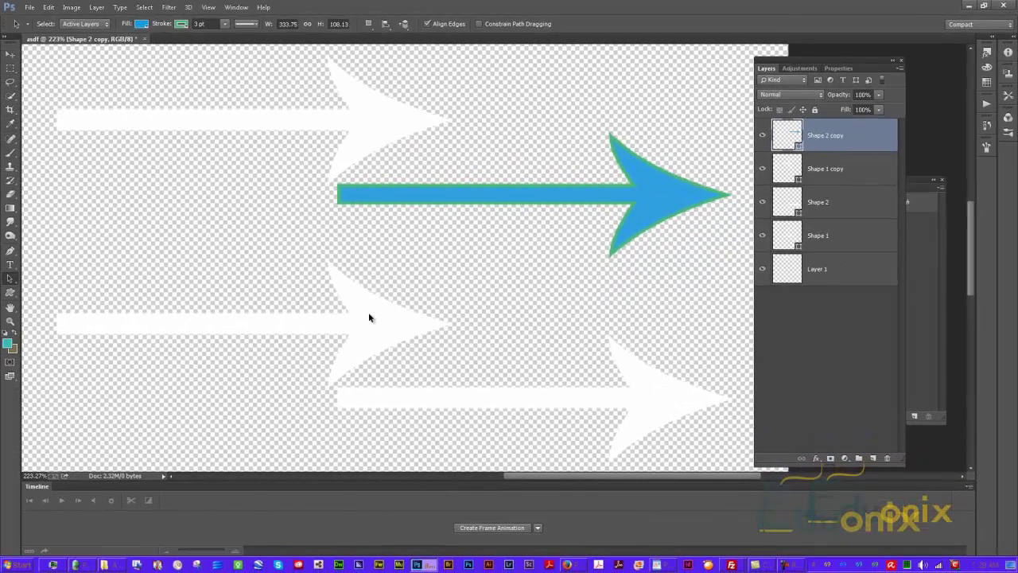
left_click(309, 352)
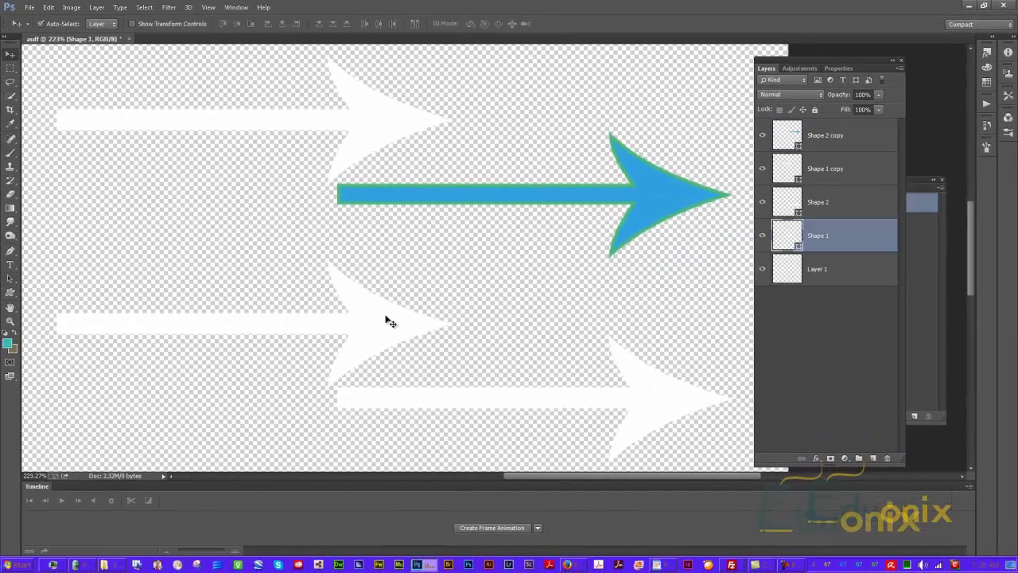
left_click(446, 398)
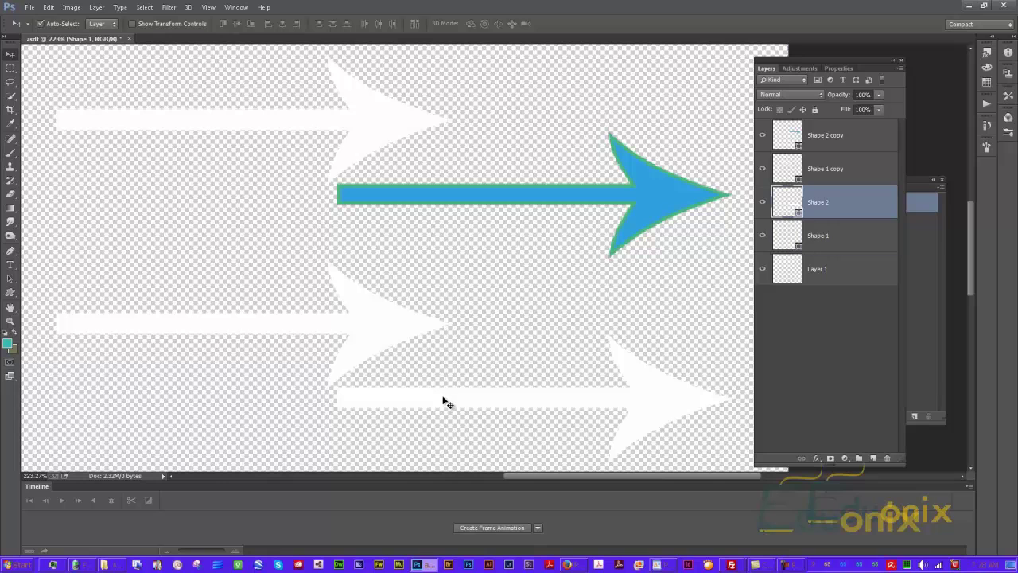
left_click(360, 138)
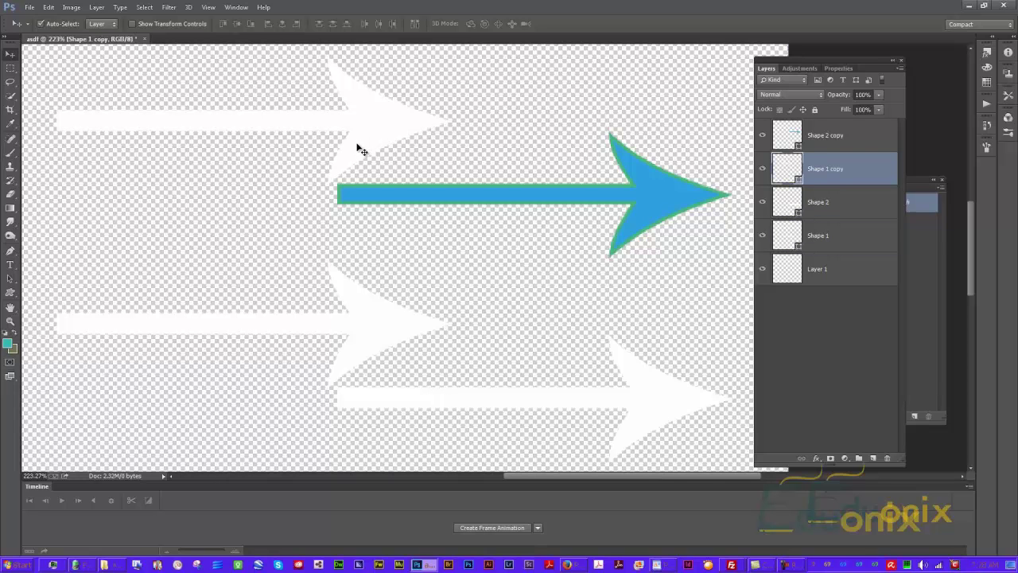
- Activate the Path Selection tool and make Shape 1 the active layer
key("a")
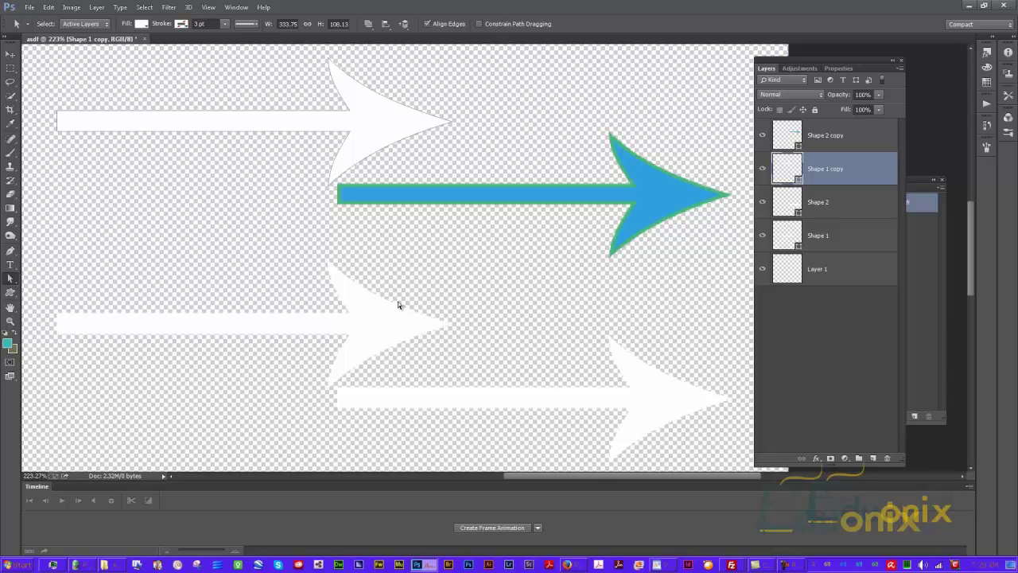
left_click(451, 123)
left_click(840, 194)
left_click(817, 235)
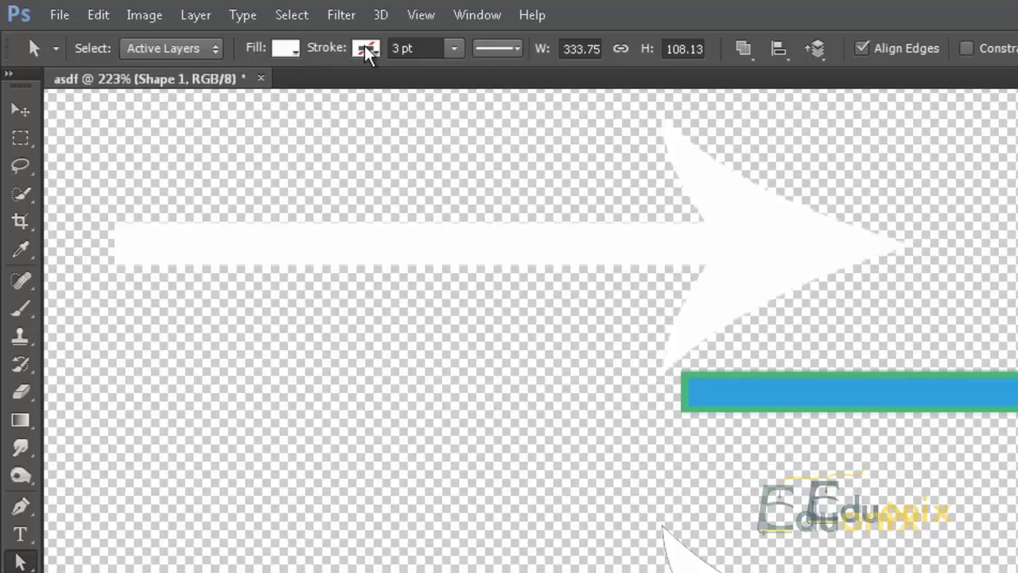
- Open the detailed stroke settings for the Shape 1 arrow and look over the available caps and corners choices
left_click(503, 51)
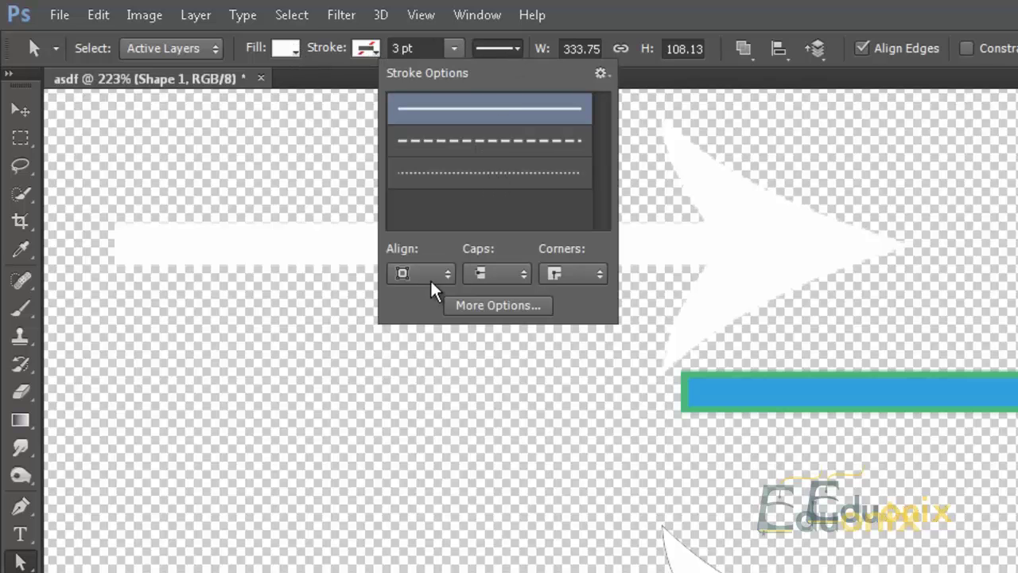
left_click(484, 304)
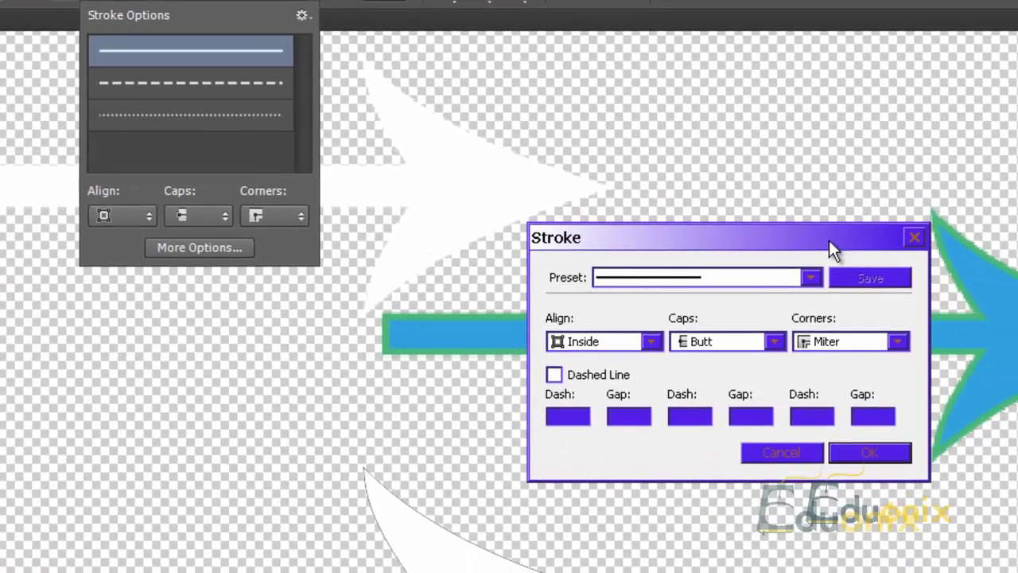
left_click_drag(741, 241, 683, 251)
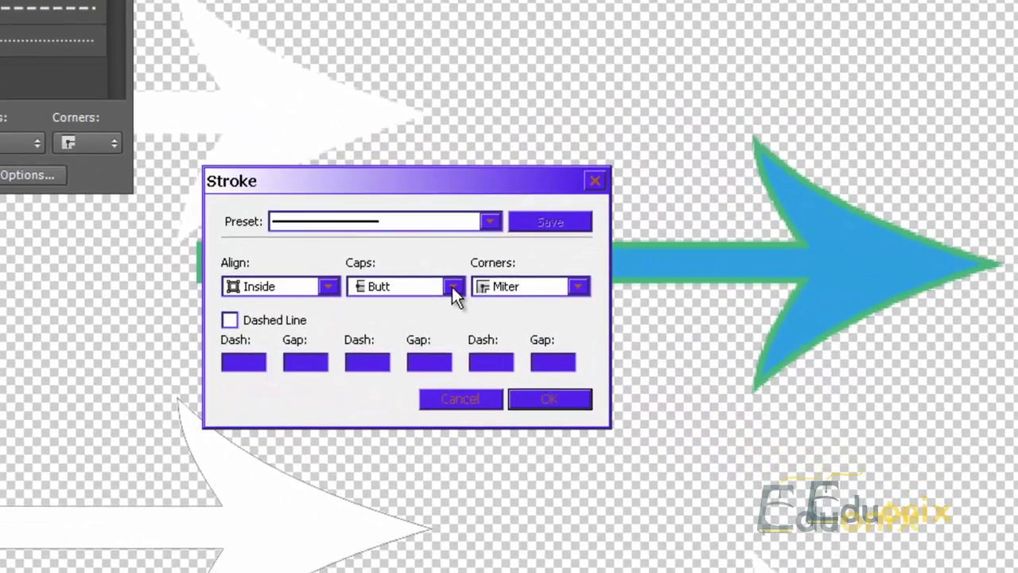
left_click(637, 359)
left_click(533, 286)
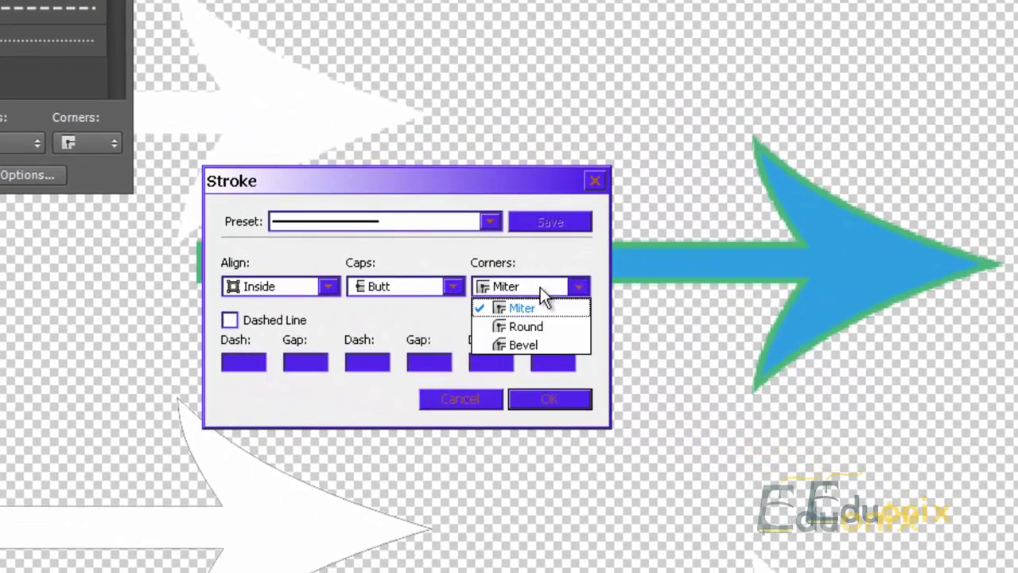
left_click(371, 315)
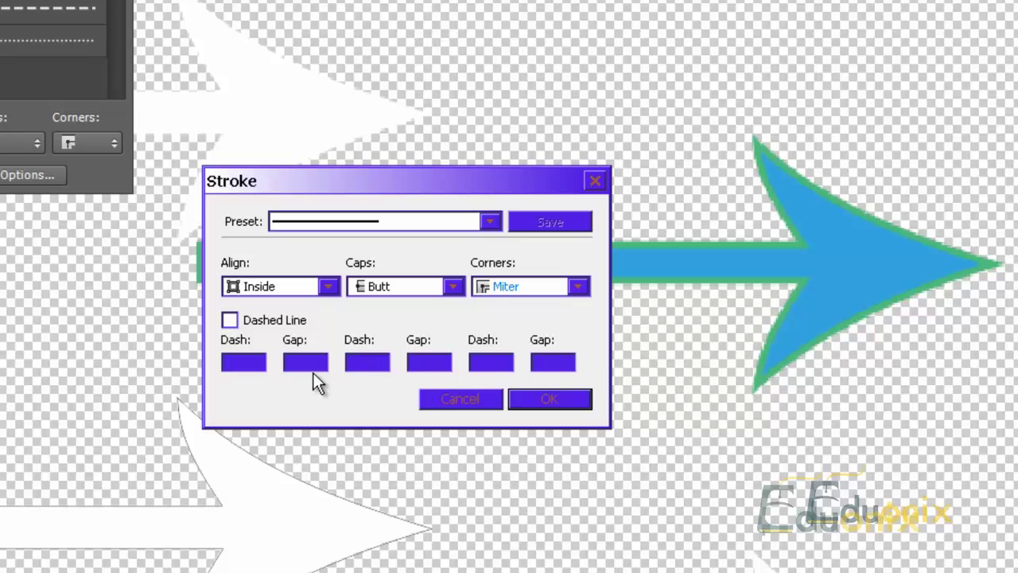
- Give the Shape 1 arrow a dashed stroke with the dash and gap values 4, 2, 11, 5, 23 and 11
left_click(234, 323)
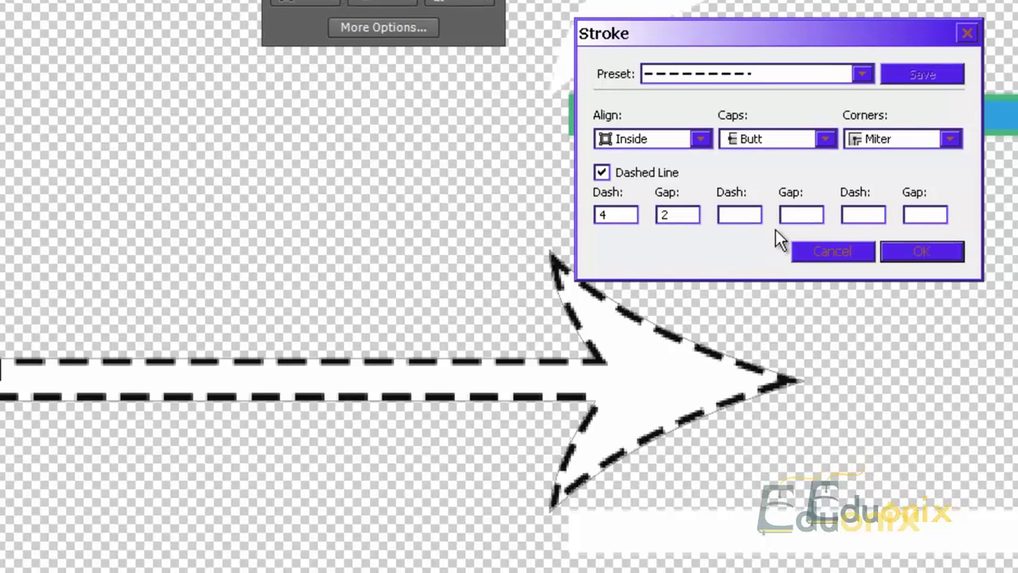
left_click(758, 222)
type("11")
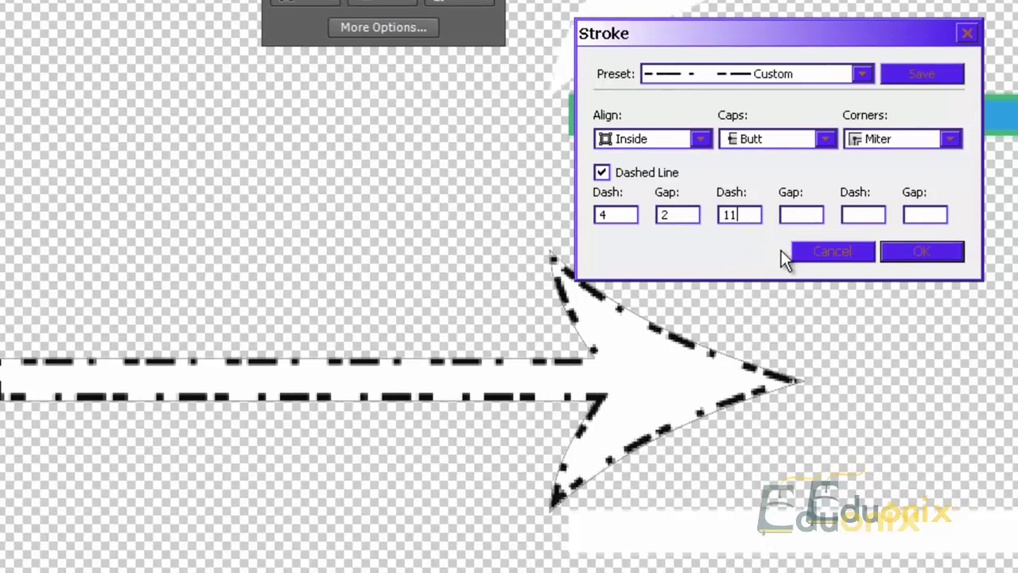
left_click(803, 216)
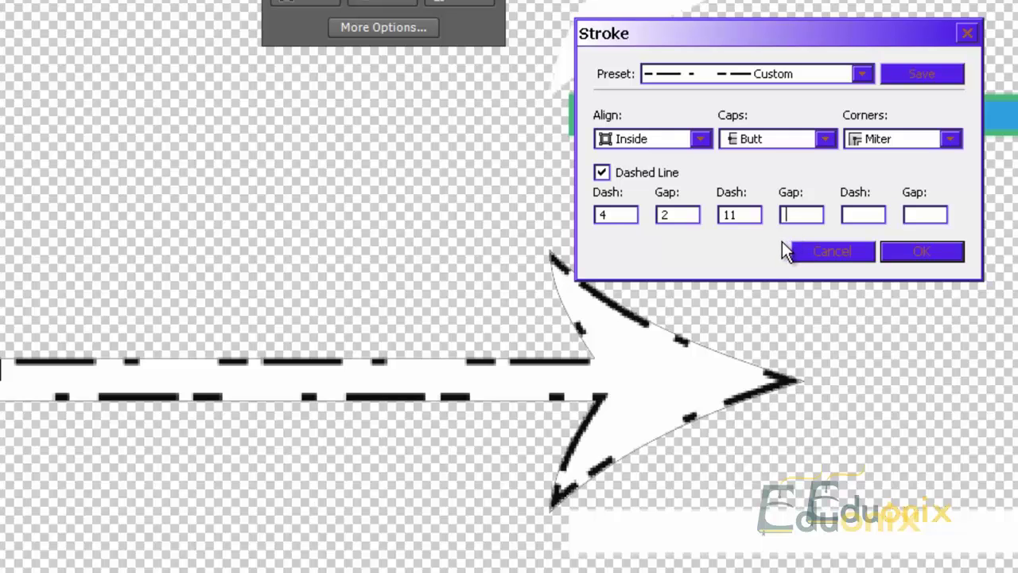
type("5")
left_click(863, 217)
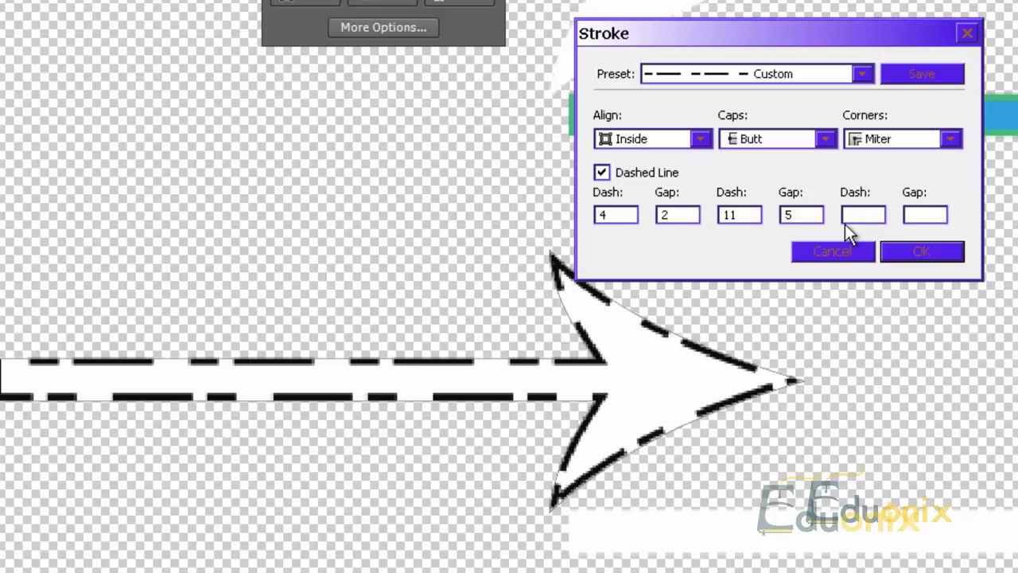
type("23")
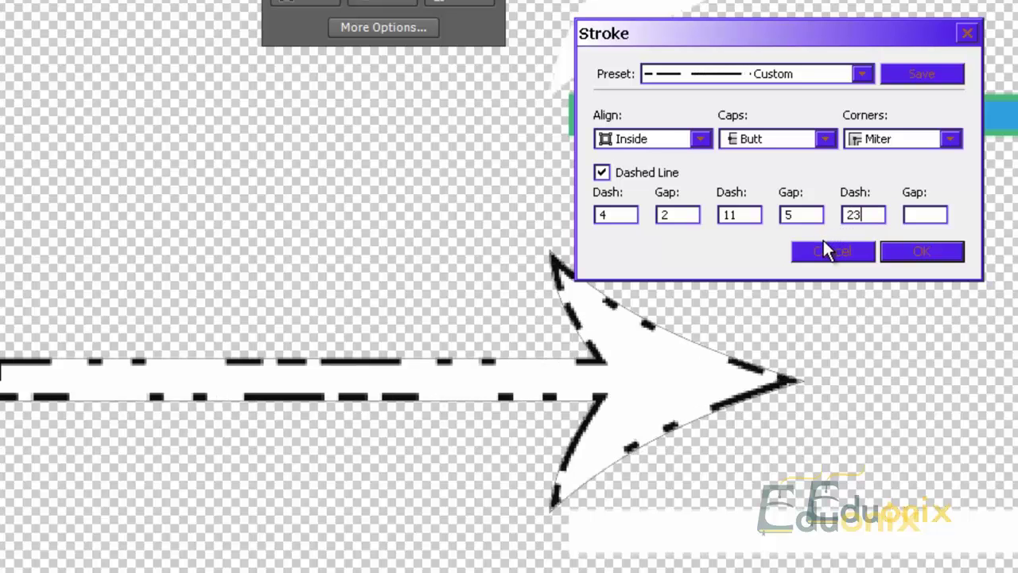
left_click(928, 215)
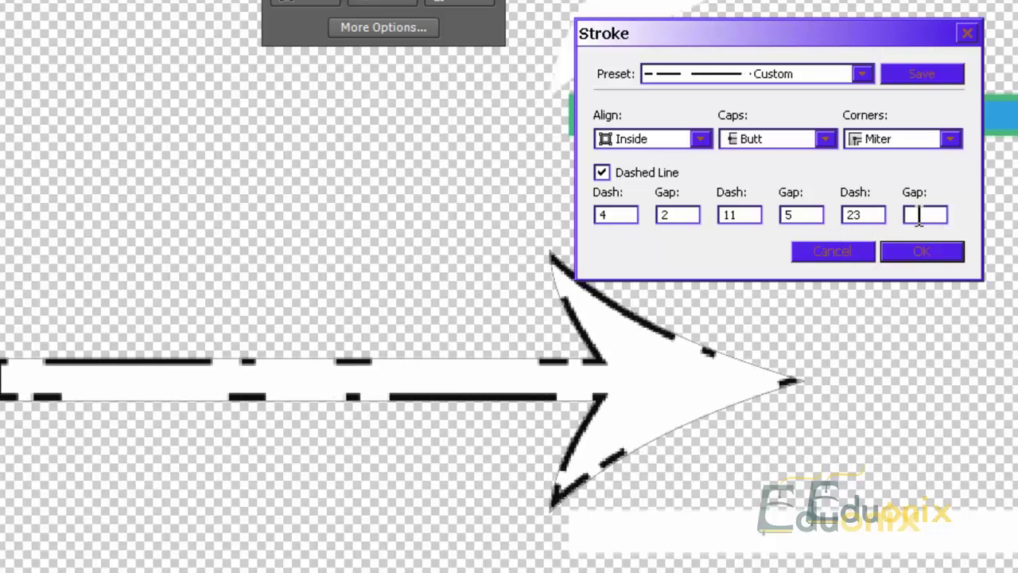
type("11")
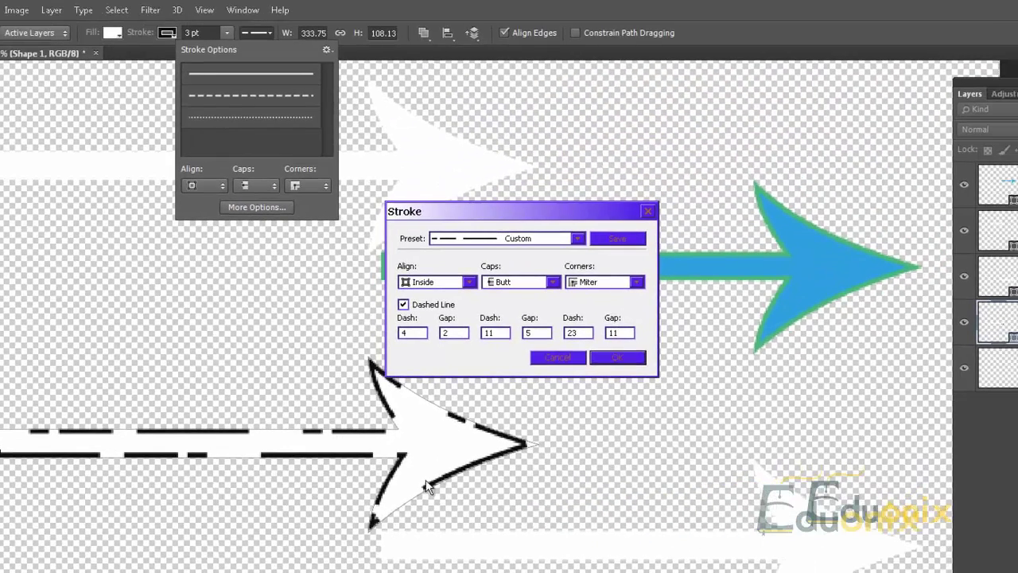
- Turn the dashed line off for the Shape 1 stroke, accept the settings and close the stroke options
left_click(407, 304)
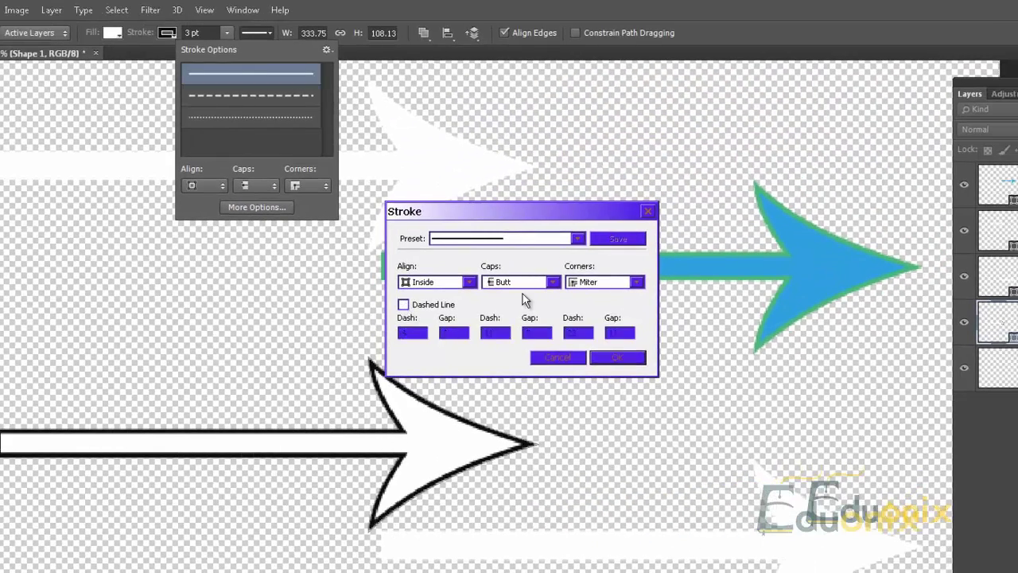
left_click(614, 359)
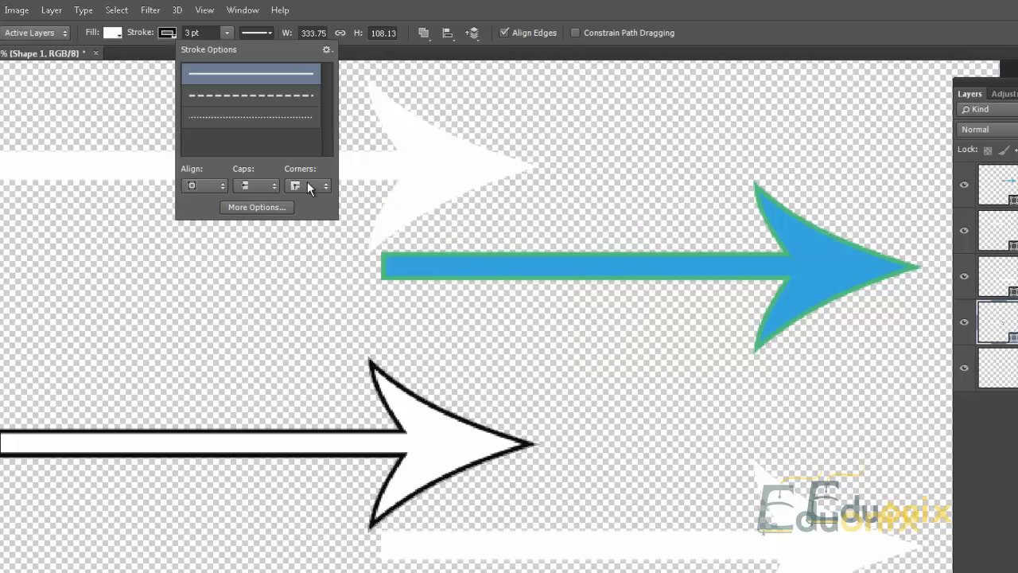
left_click(389, 55)
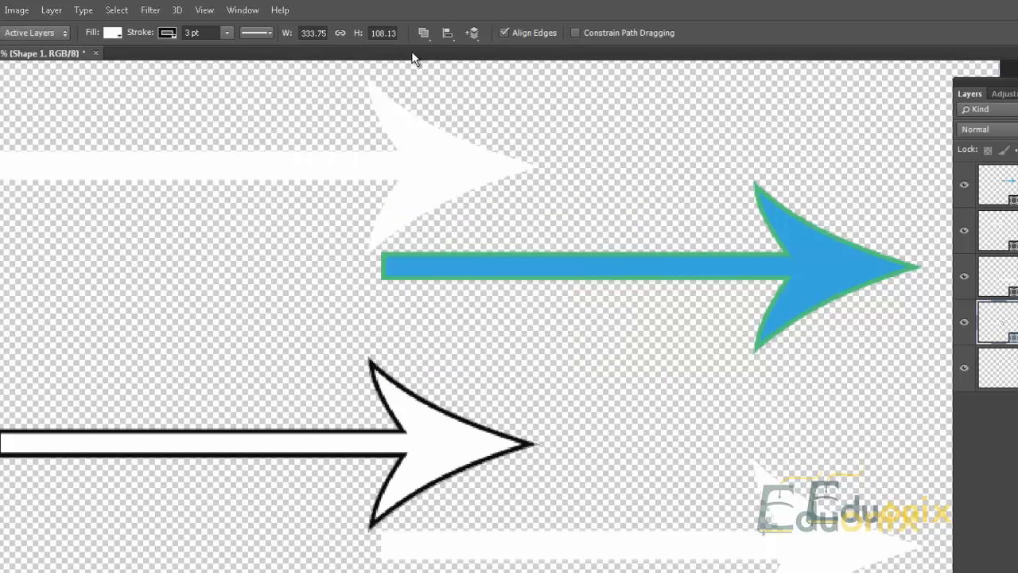
- Place the list of paths over the layer list and load the Shape 1 shape path as a selection
left_click_drag(404, 56, 379, 82)
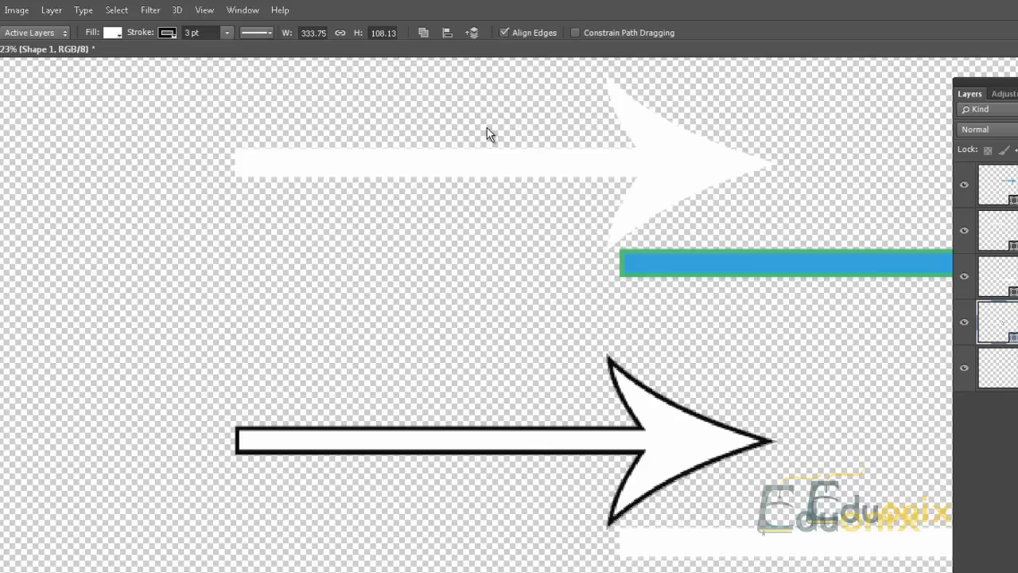
left_click(507, 57)
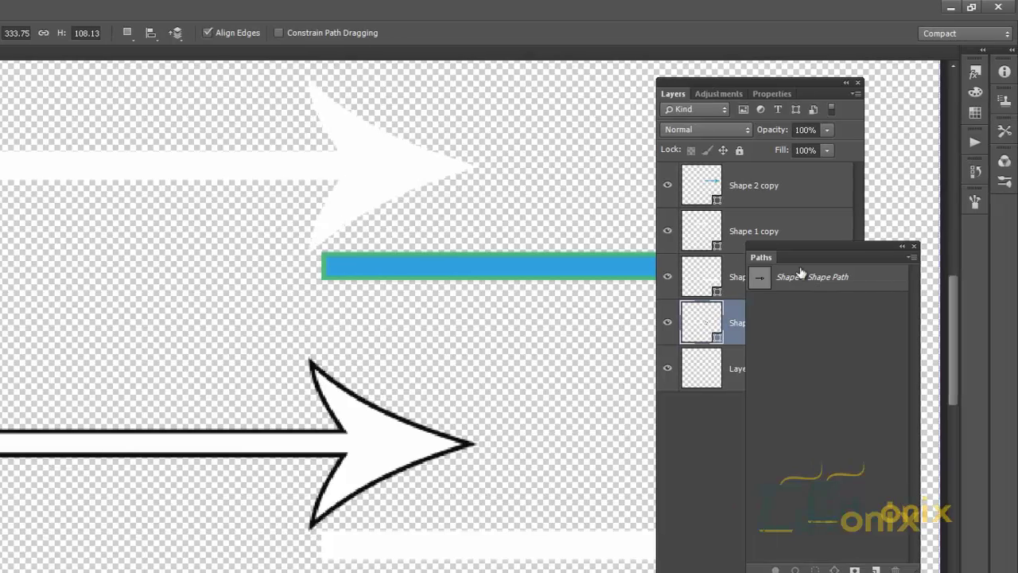
left_click_drag(818, 250, 819, 248)
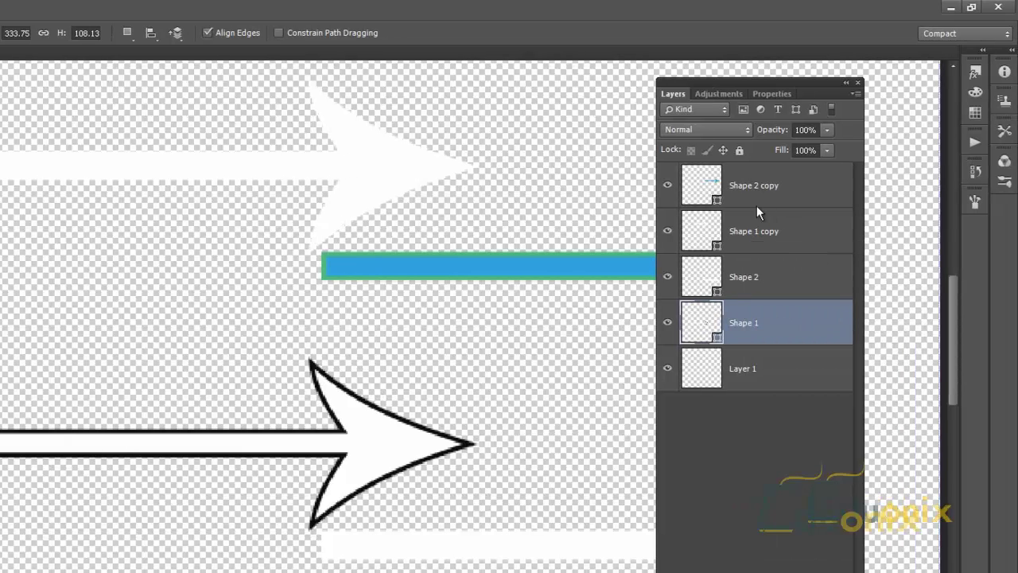
left_click_drag(766, 211, 745, 205)
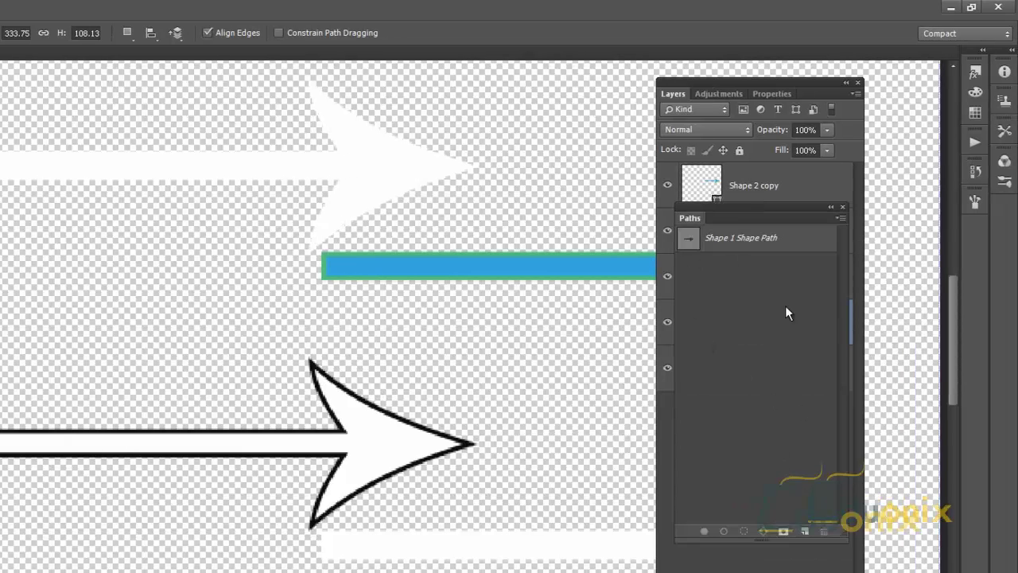
left_click(694, 249, "ctrl")
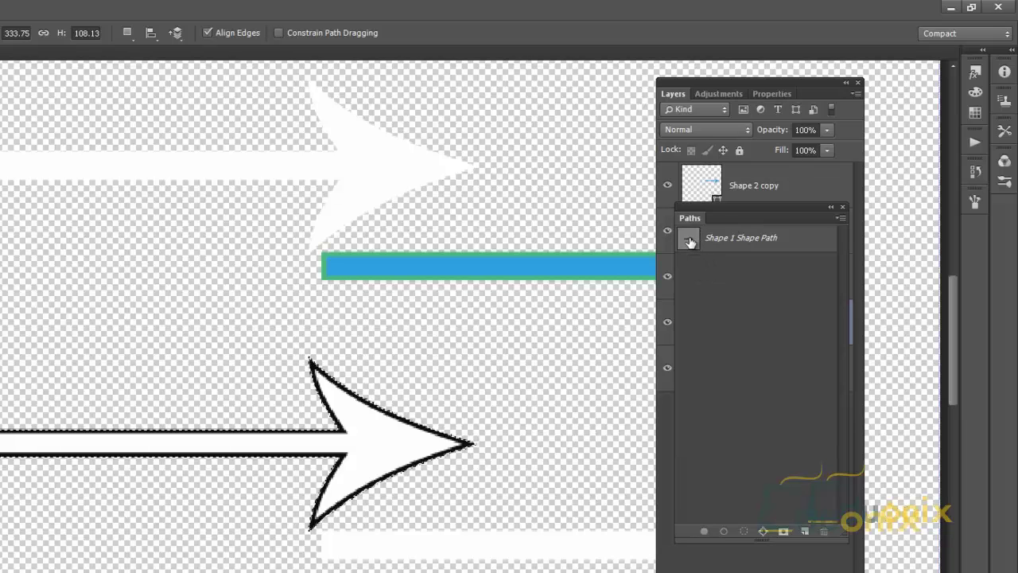
- Try to save the Shape 1 shape path as Shape 1 Shape Path copy
left_click(690, 243)
double_click(691, 243)
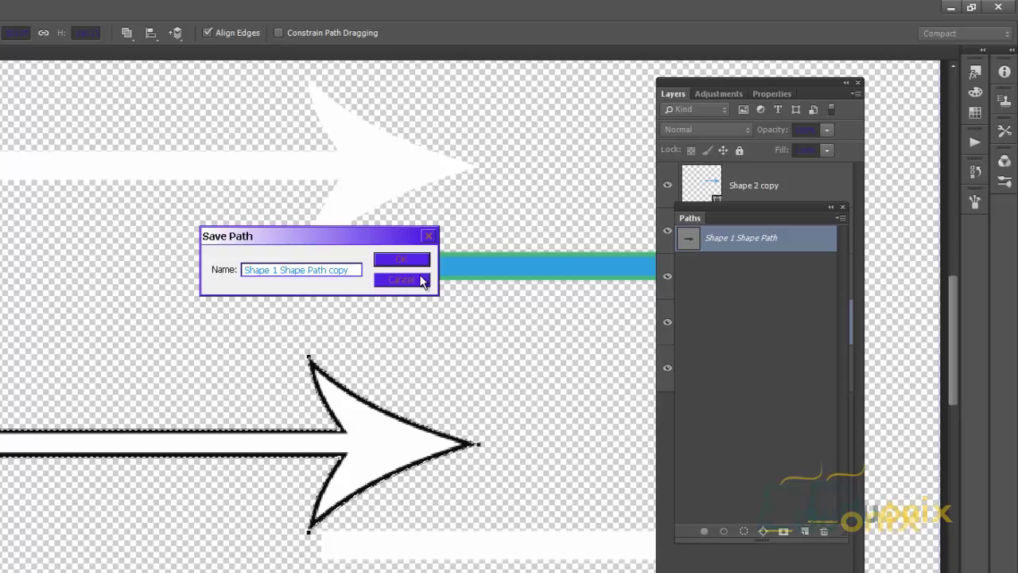
left_click(402, 261)
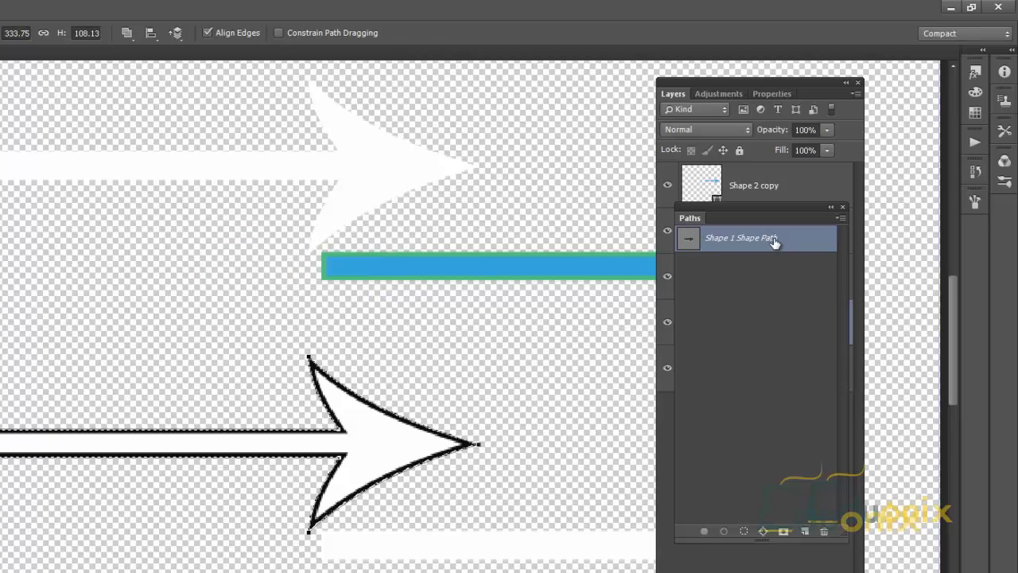
double_click(775, 243)
left_click(400, 274)
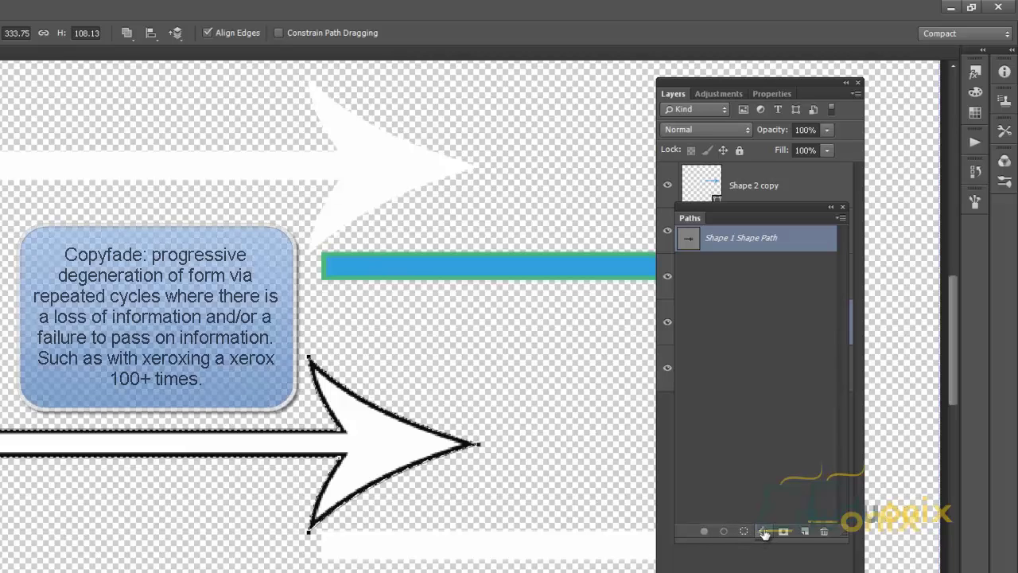
- Convert the arrow selection to a work path and undo the edits back to before the Shape 1 stroke
left_click(764, 531)
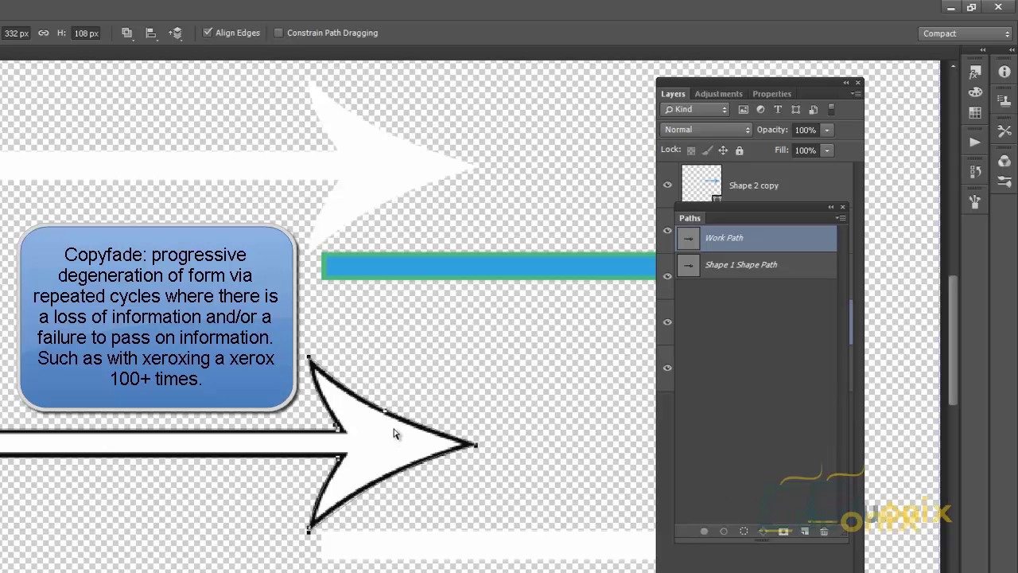
key("ctrl+alt+z")
key("ctrl+alt+z")
key("ctrl+alt+z")
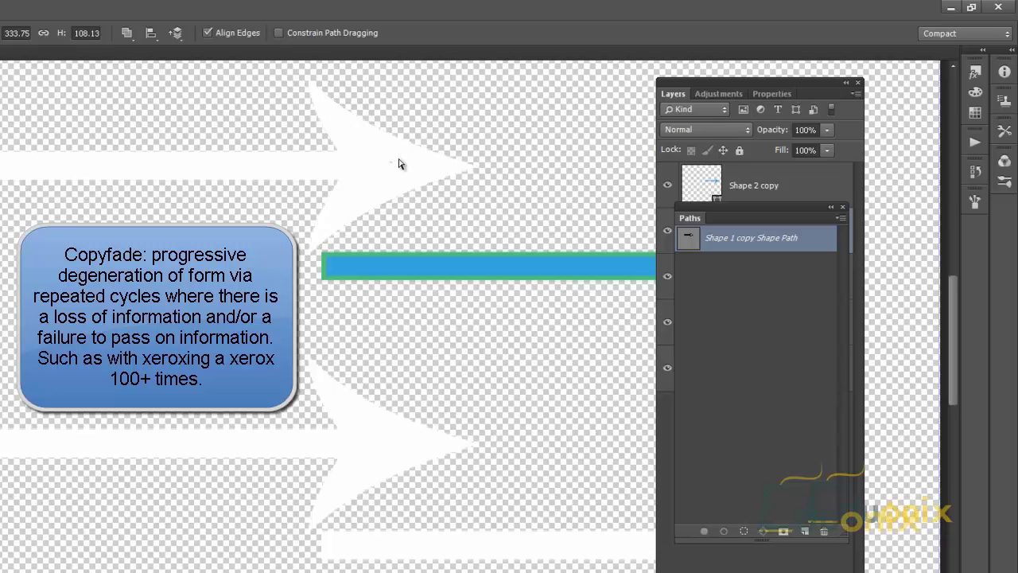
left_click(426, 166)
key("ctrl+z")
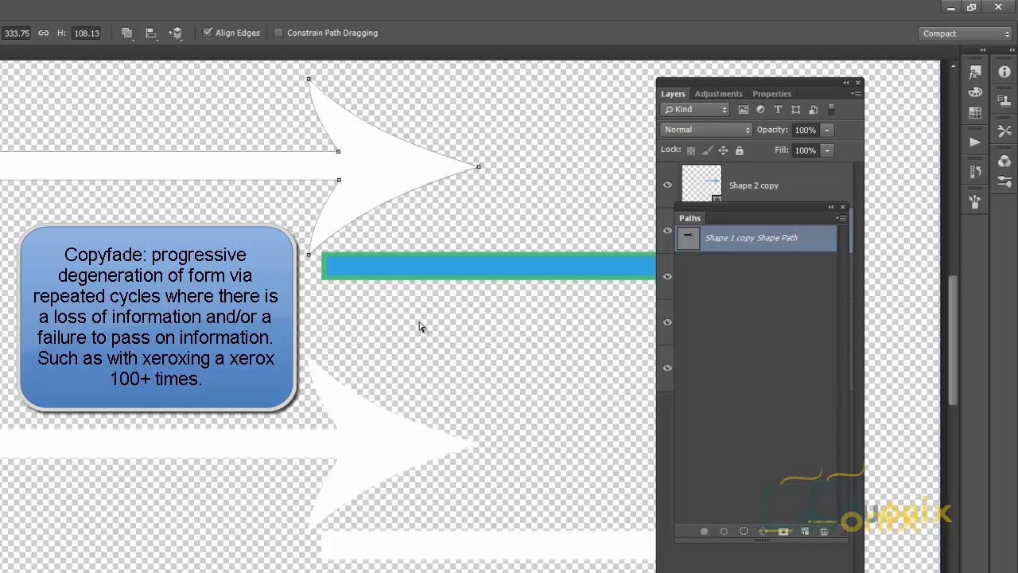
key("ctrl+z")
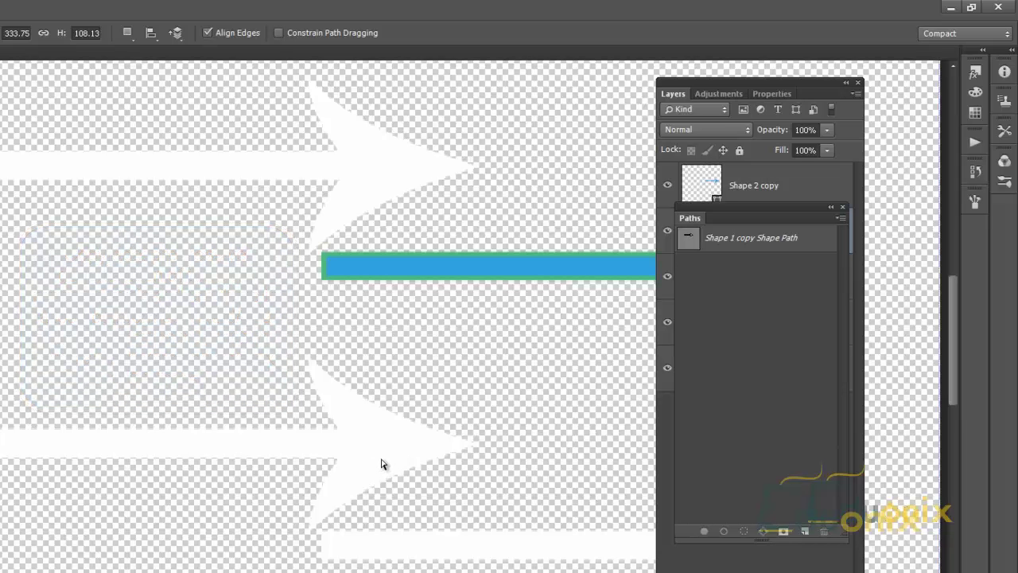
- Move the list of paths down to uncover the layer names and select the Shape 1 layer
left_click_drag(755, 201, 751, 334)
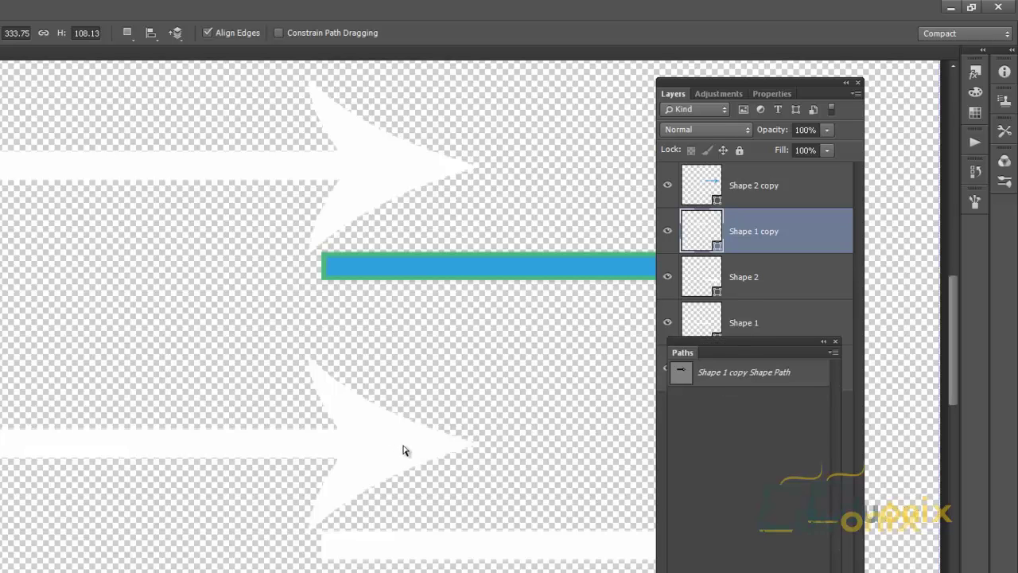
left_click(751, 280)
left_click(758, 320)
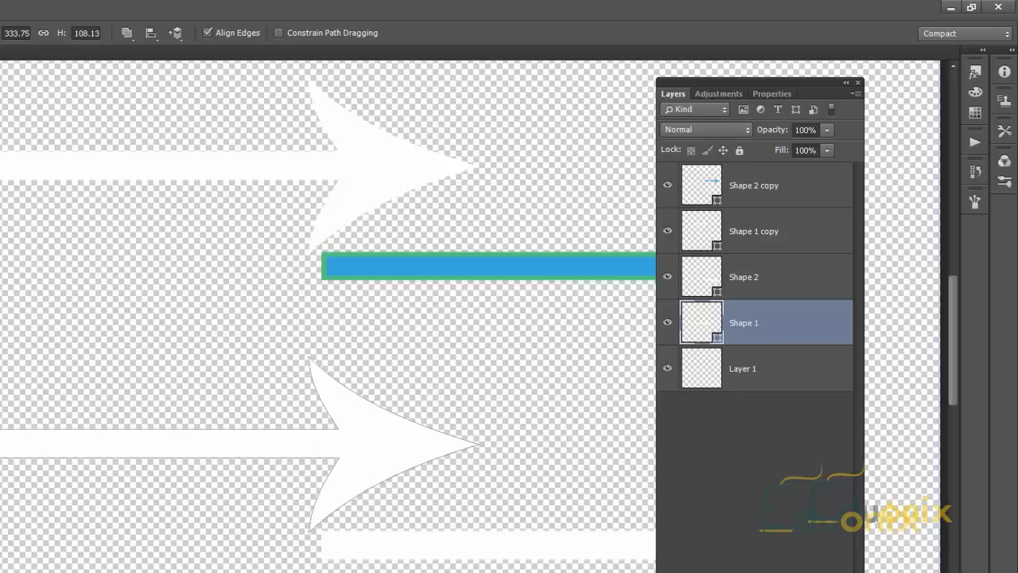
left_click(760, 374)
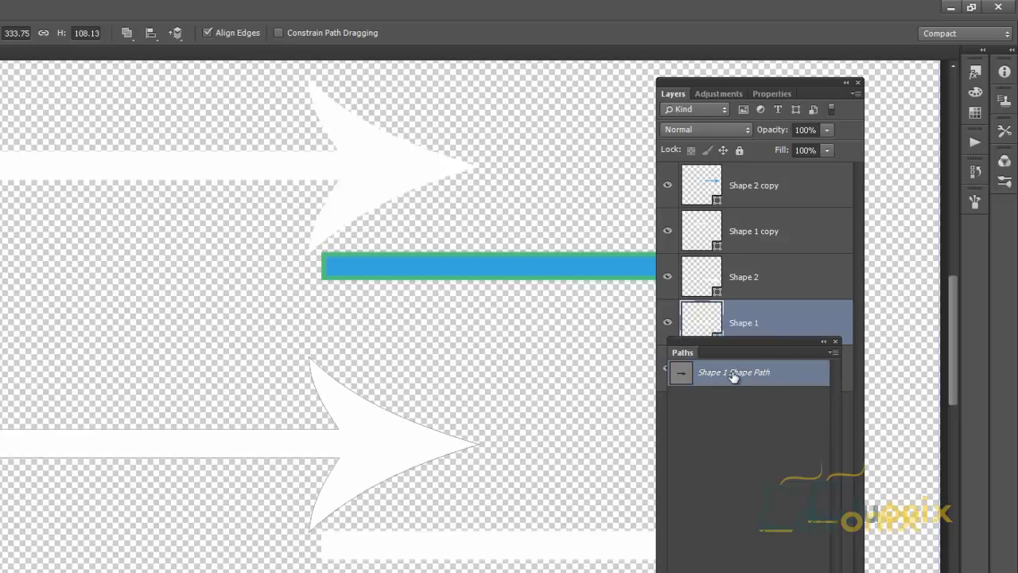
- Turn the Shape 1 path into a selection and a work path, undo the work path and deselect
left_click(393, 443)
left_click(732, 571)
left_click(754, 571)
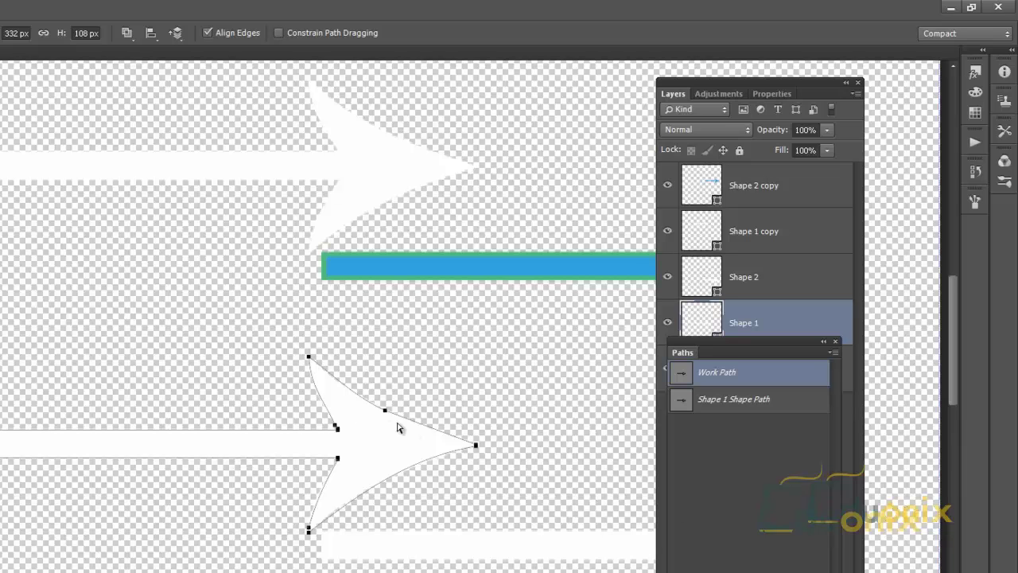
key("ctrl+z")
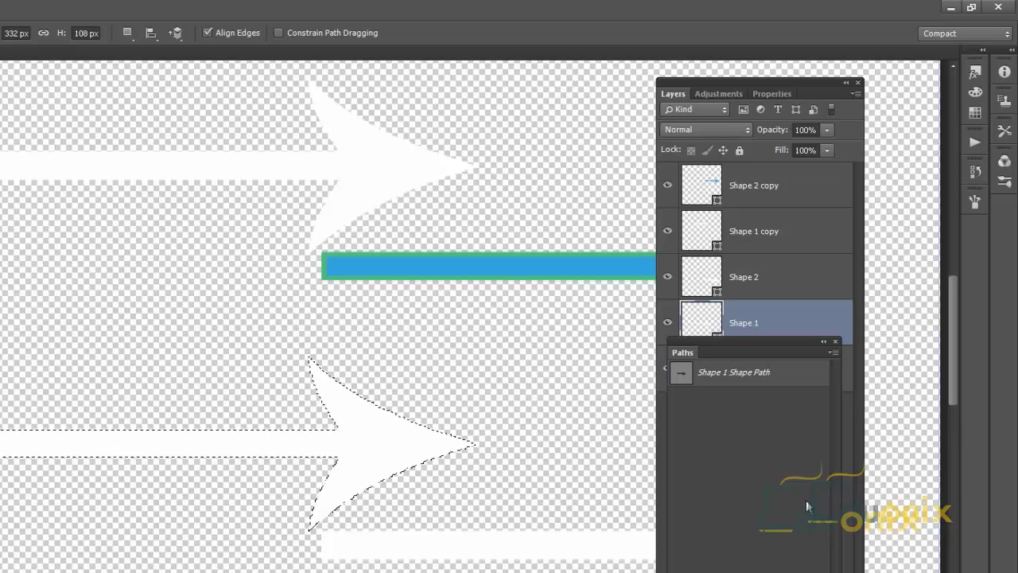
key("ctrl+d")
- Move up through the shape layers from Shape 1 and make Shape 2 copy active
key("alt+bracketright")
key("alt+bracketright")
key("alt+bracketright")
key("alt+bracketleft")
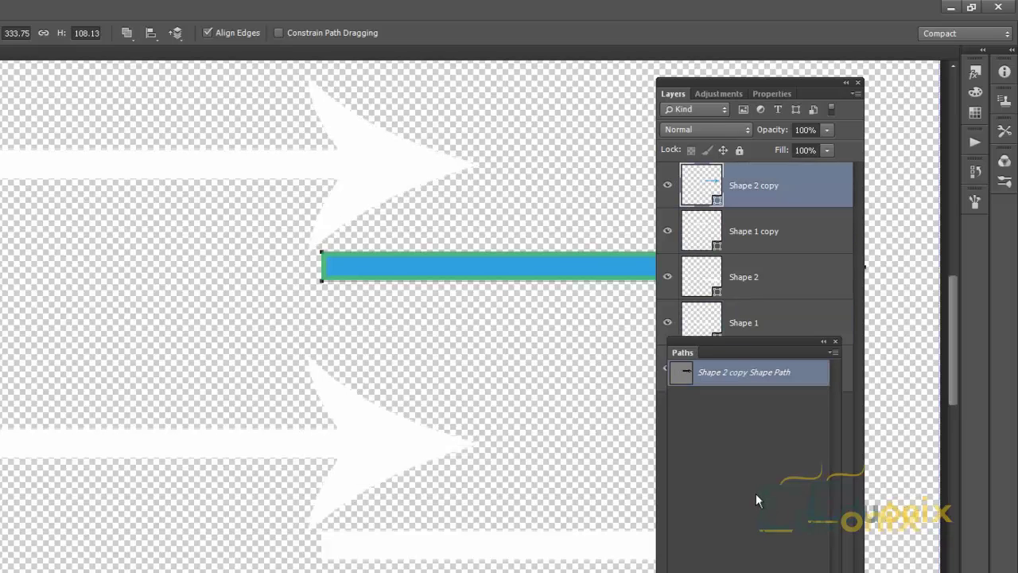
- Move down through the shape layers to Shape 1 and turn its arrow path into a selection
key("ctrl+alt+z")
key("ctrl+alt+z")
key("alt+shift+bracketleft")
key("alt+bracketright")
key("ctrl+shift+z")
key("ctrl+shift+z")
key("alt+bracketleft")
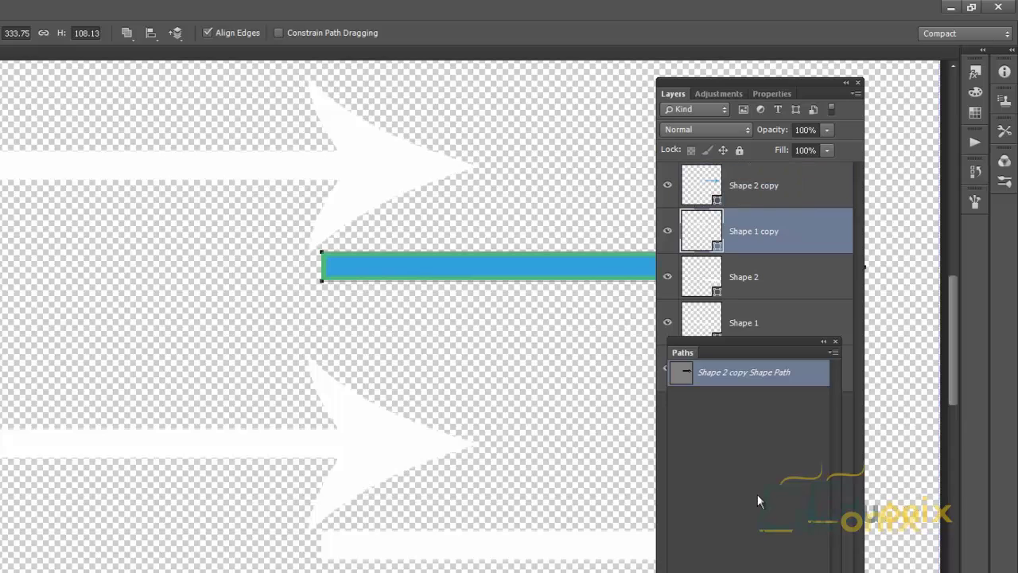
key("alt+bracketleft")
key("alt+bracketleft")
key("ctrl+Return")
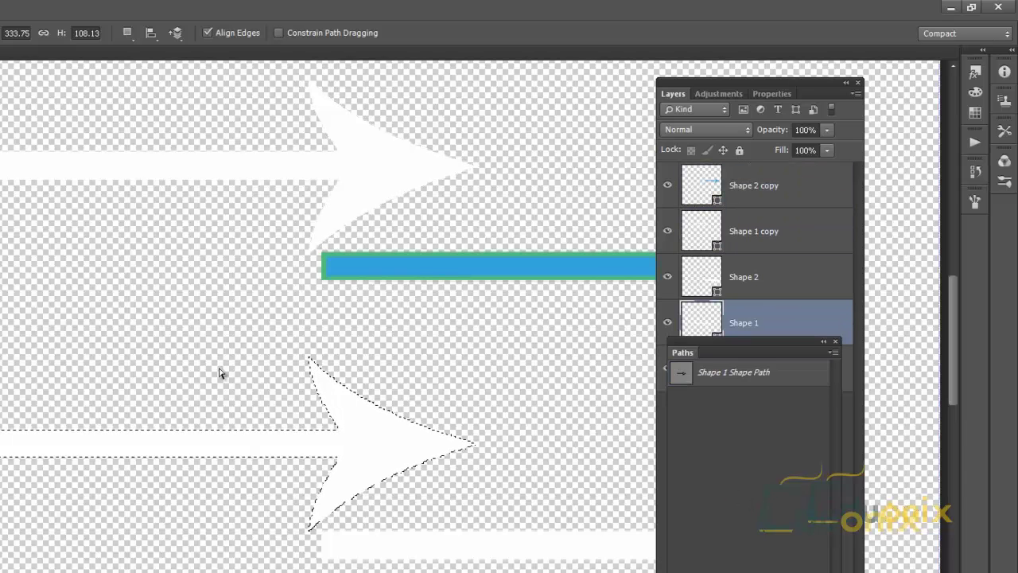
- Reveal the direction handles on Shape 1's arrowhead and try pulling the tip's upper handle outward
left_click(390, 454)
left_click(404, 423)
left_click(478, 446)
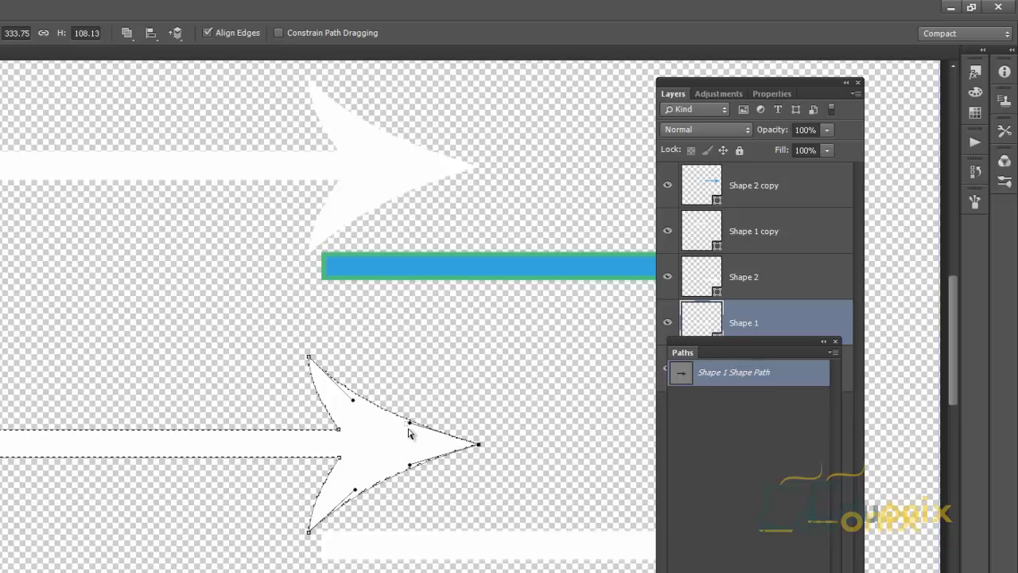
left_click(409, 431)
left_click(476, 450)
left_click(476, 450)
left_click_drag(413, 421, 430, 403)
left_click(521, 424)
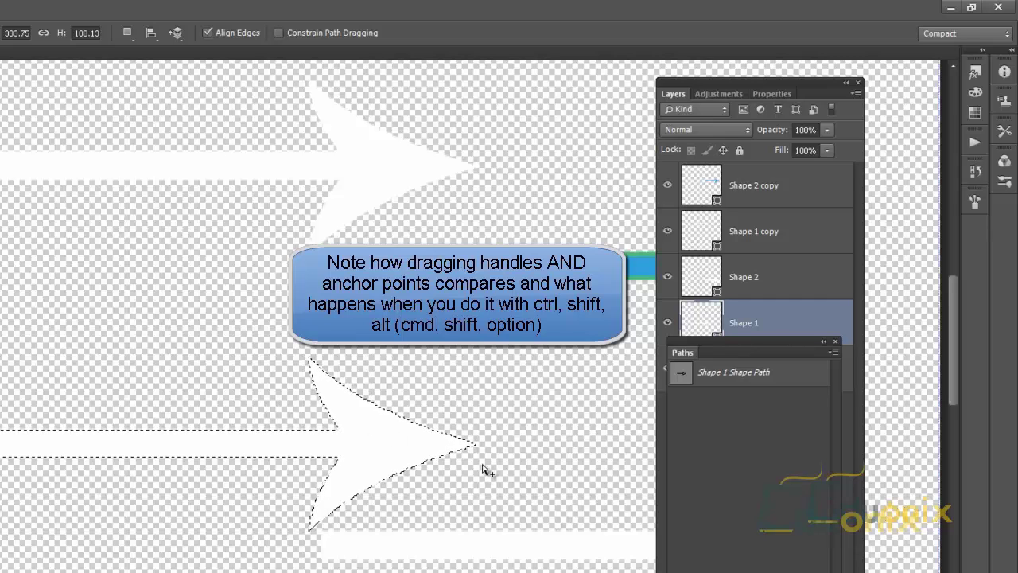
- Choose the Rectangle tool and draw a square about 103 px wide below the blue arrow
left_click_drag(494, 484, 109, 422)
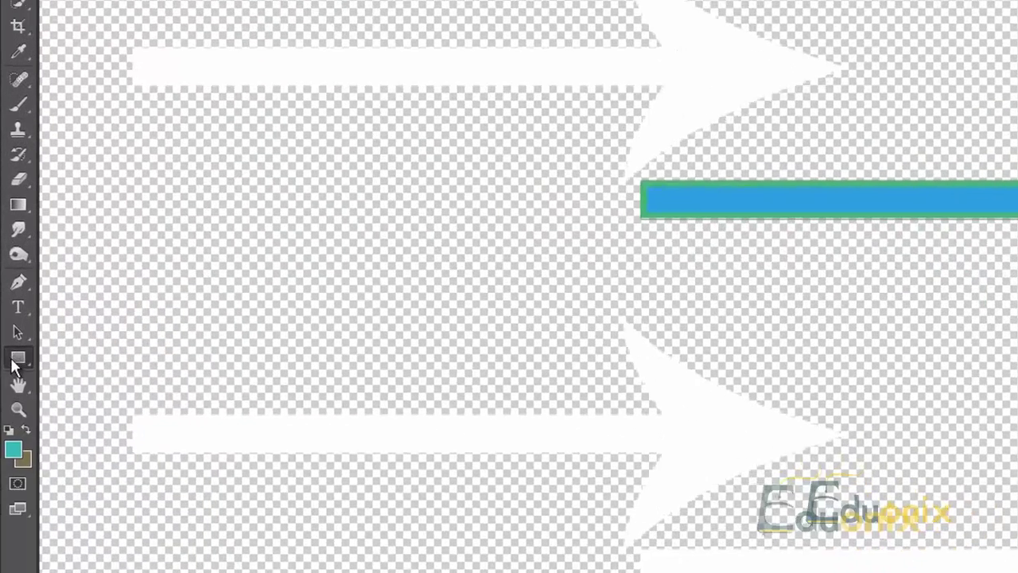
right_click(11, 294)
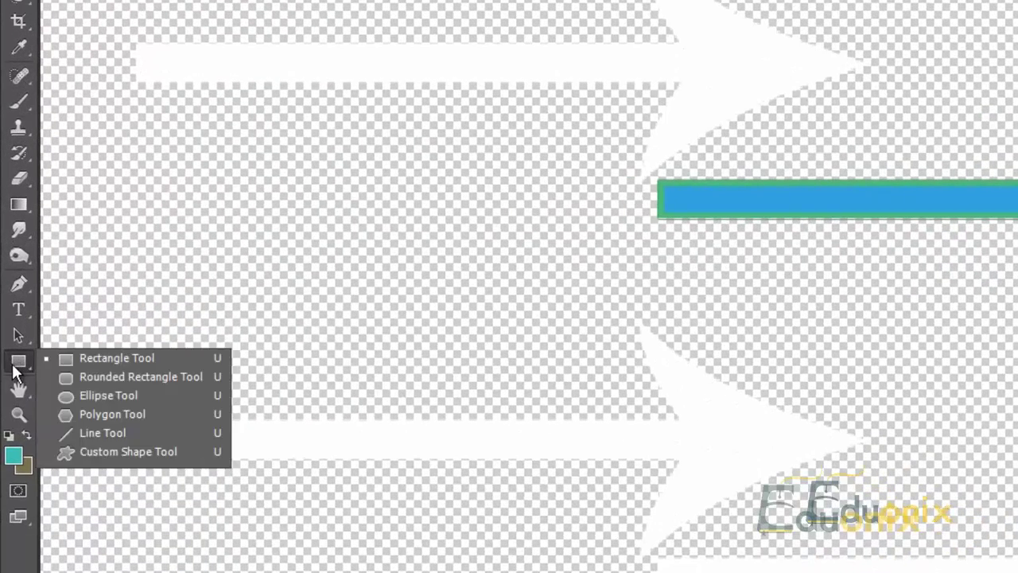
left_click(70, 359)
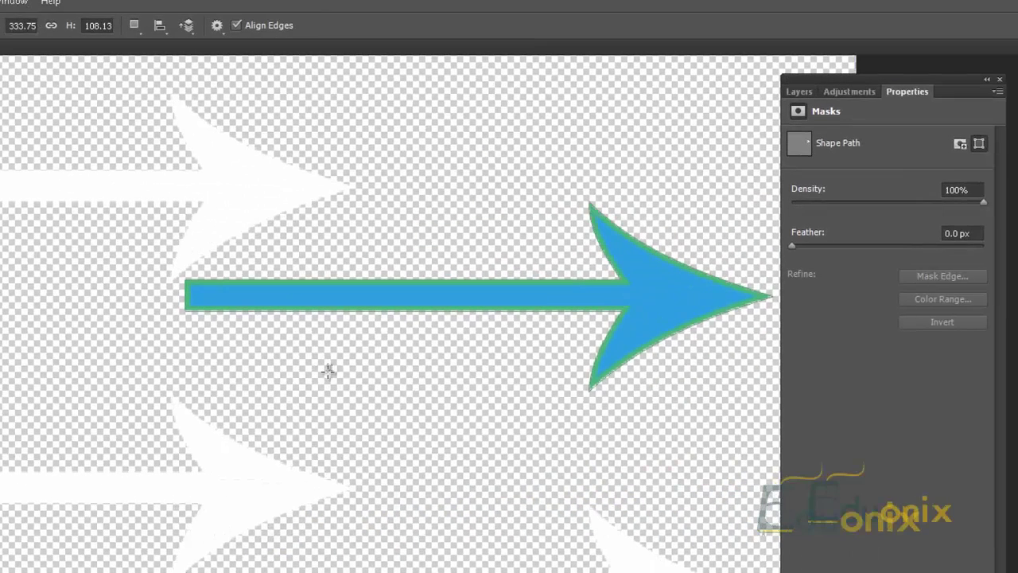
left_click_drag(330, 365, 514, 514)
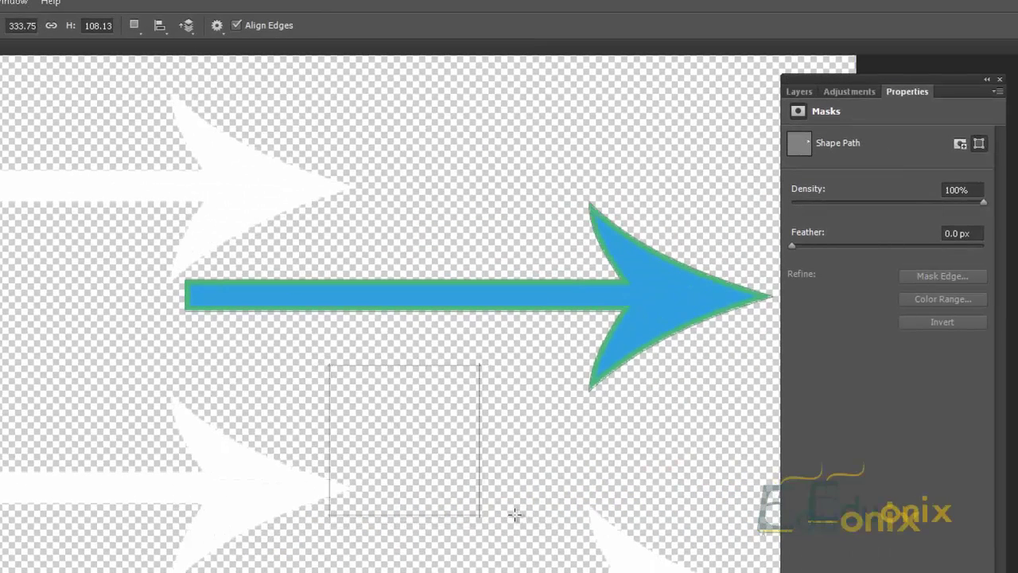
mouse_move(511, 516)
left_mouse_down()
mouse_move(470, 488)
mouse_move(437, 445)
mouse_move(514, 408)
mouse_move(466, 498)
mouse_move(525, 470)
mouse_move(477, 504)
mouse_move(506, 513)
mouse_move(468, 487)
mouse_move(515, 469)
mouse_move(510, 518)
mouse_move(472, 514)
mouse_move(527, 549)
left_mouse_up()
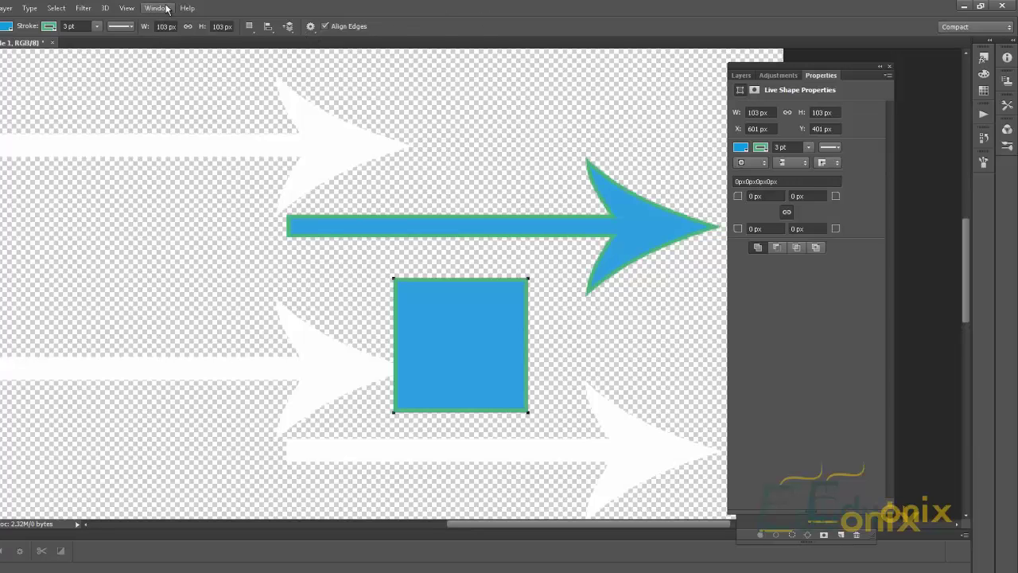
left_click(158, 8)
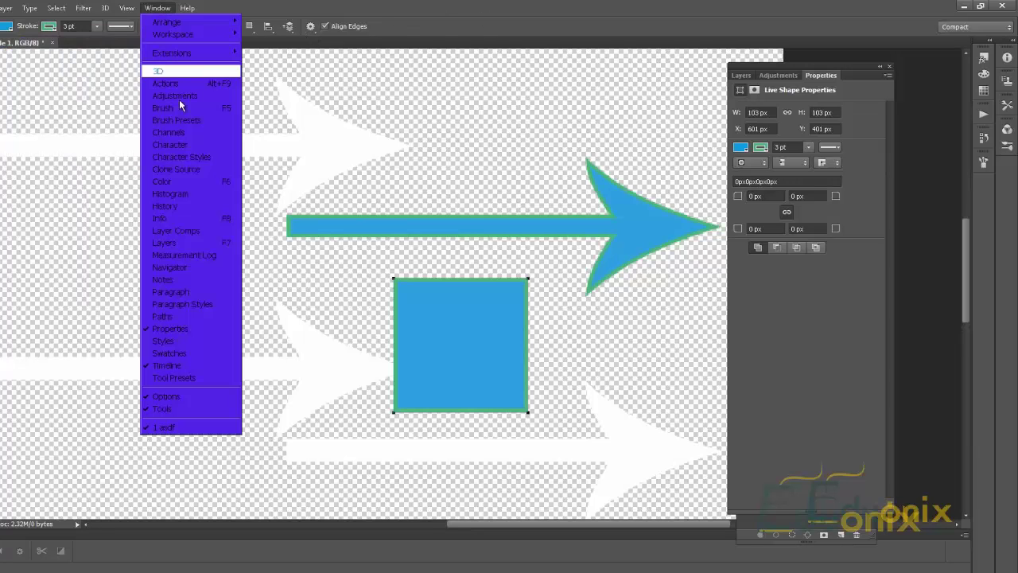
left_click(459, 13)
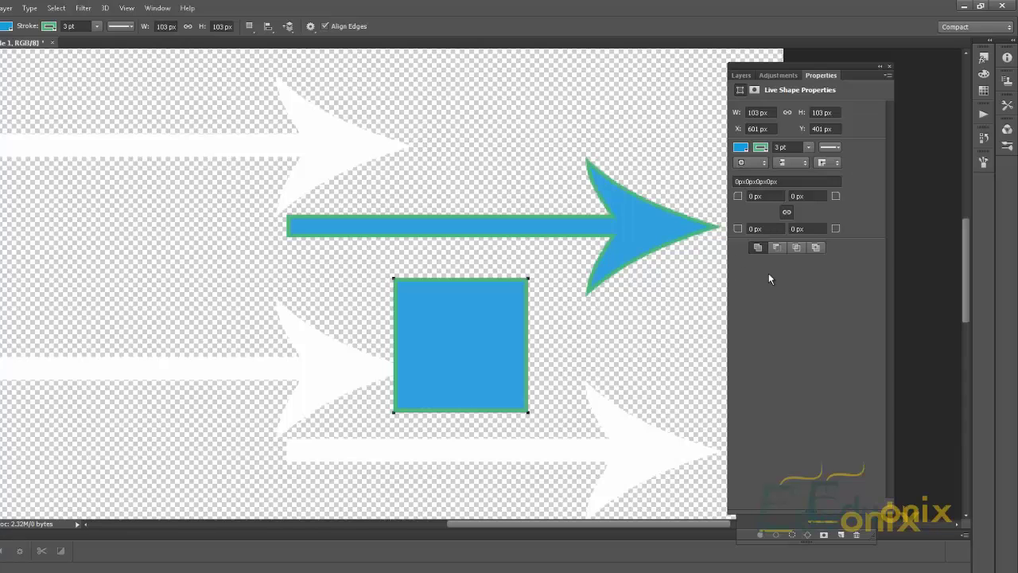
left_click(519, 398)
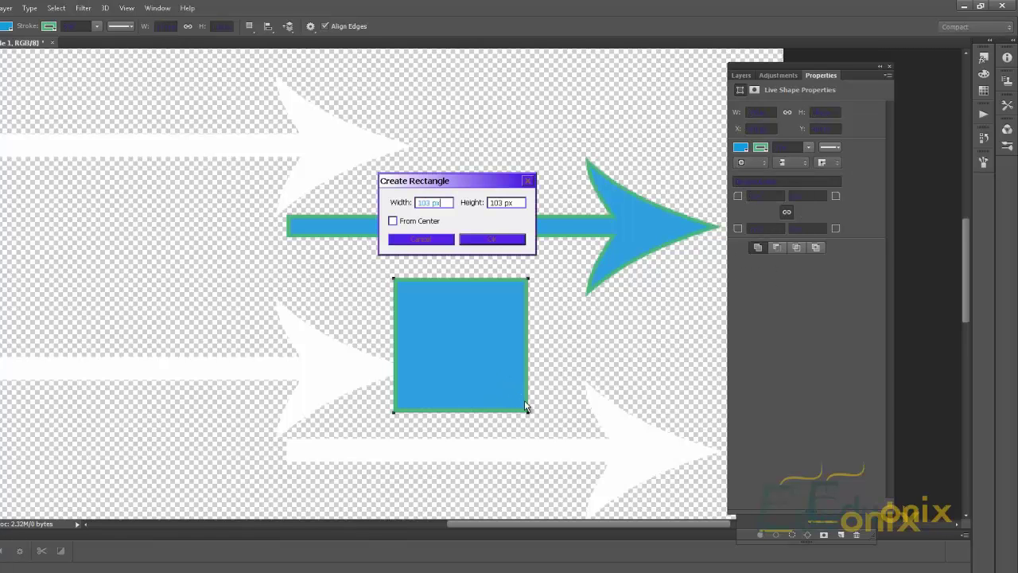
left_click(467, 240)
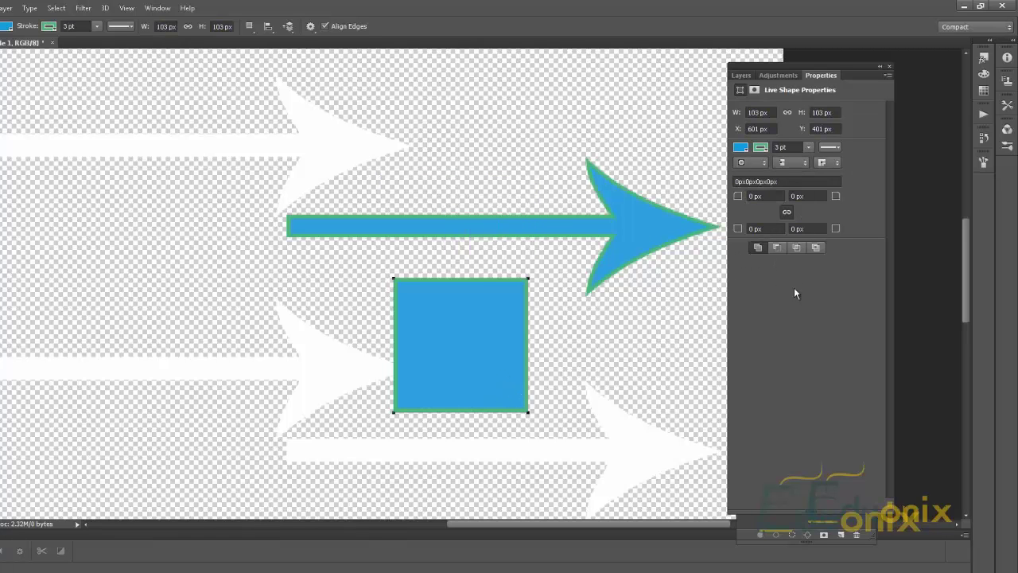
- Show the layer list, switch to the Custom Shape tool and open its shape picker
left_click(740, 75)
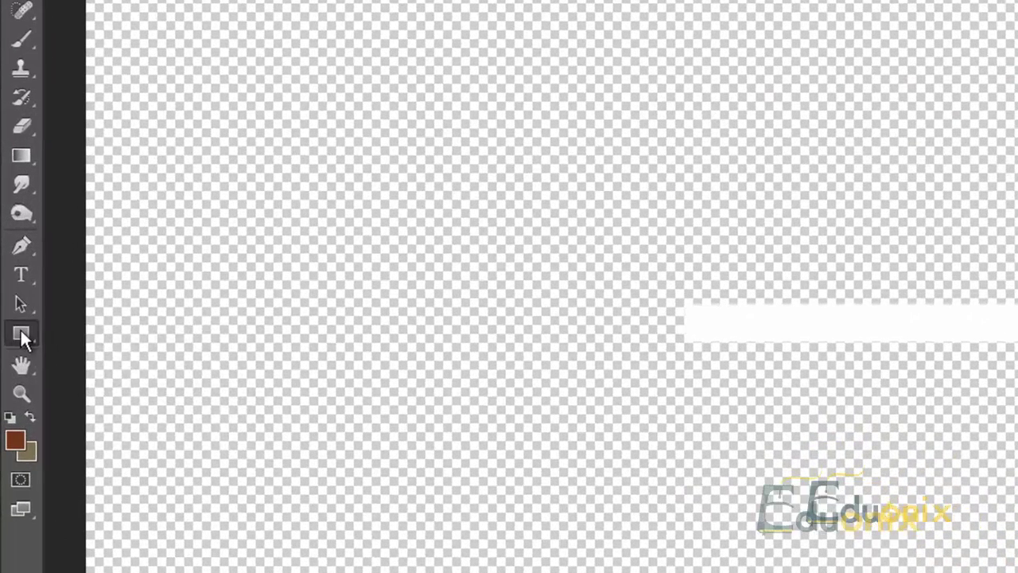
left_click(10, 293)
left_click(112, 436)
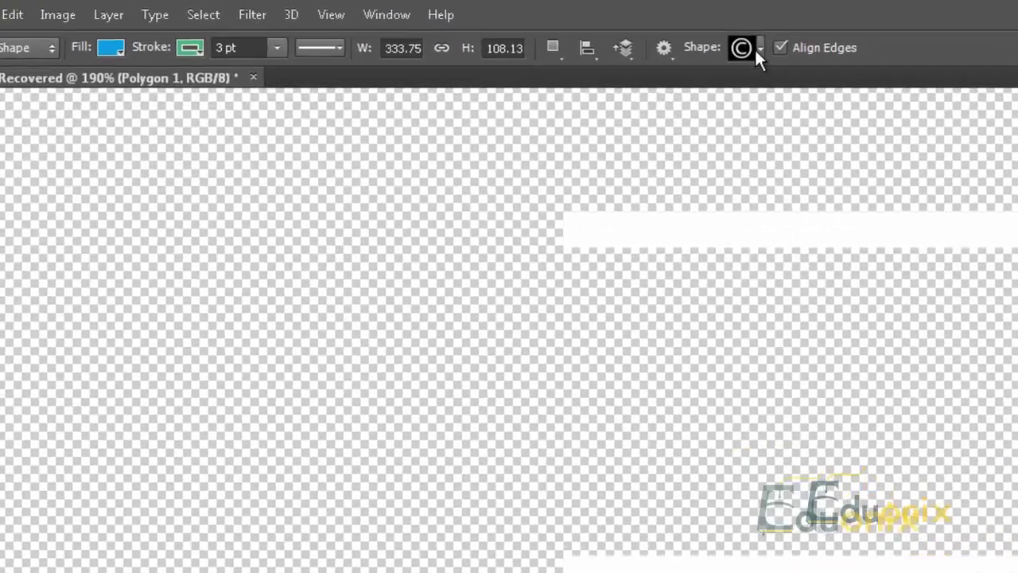
left_click(596, 34)
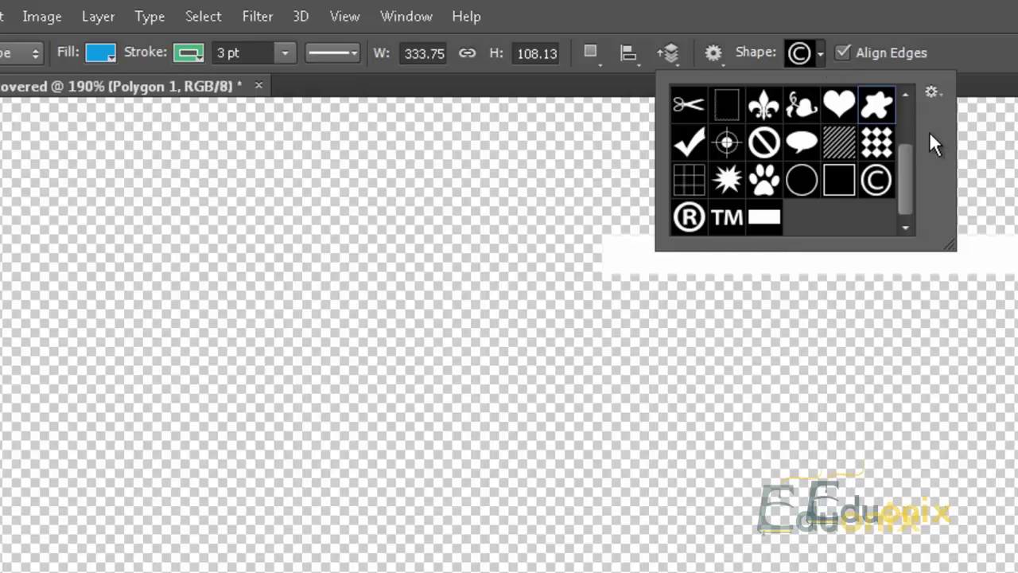
- Display the preset shapes as large thumbnails and enlarge the picker to show six shapes per row
left_click_drag(900, 163, 918, 127)
left_click(932, 93)
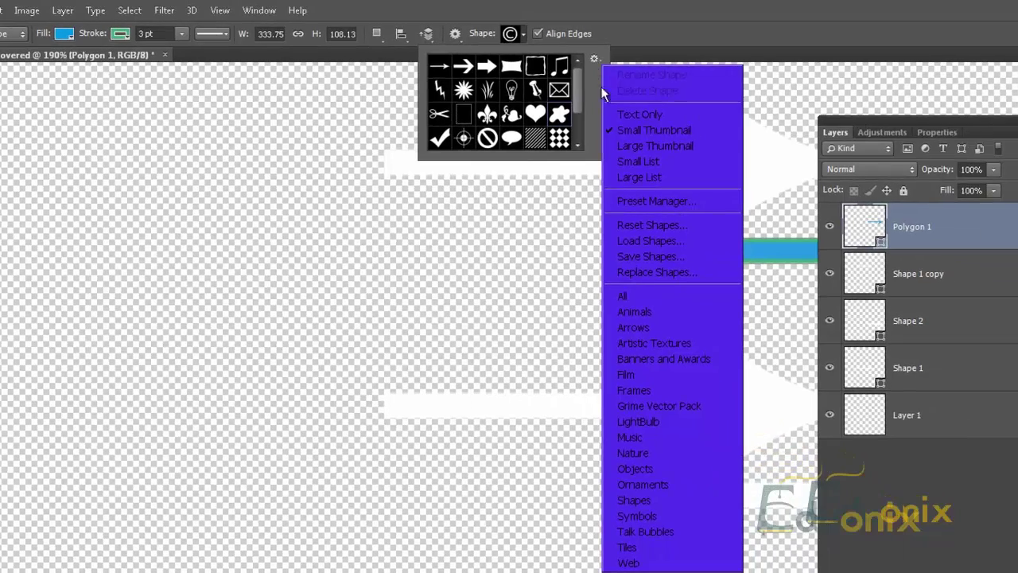
left_click(643, 145)
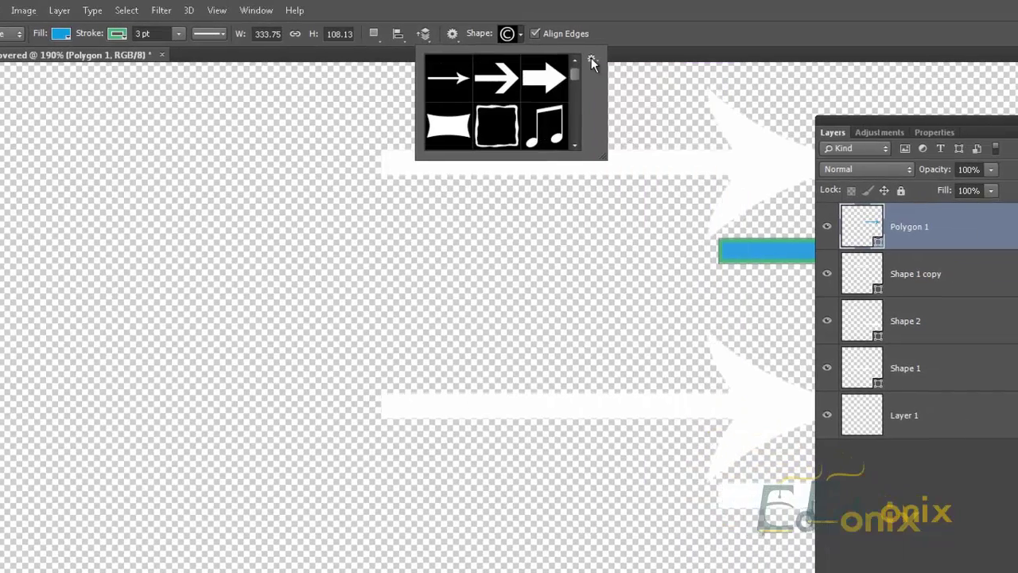
left_click(594, 58)
left_click(383, 151)
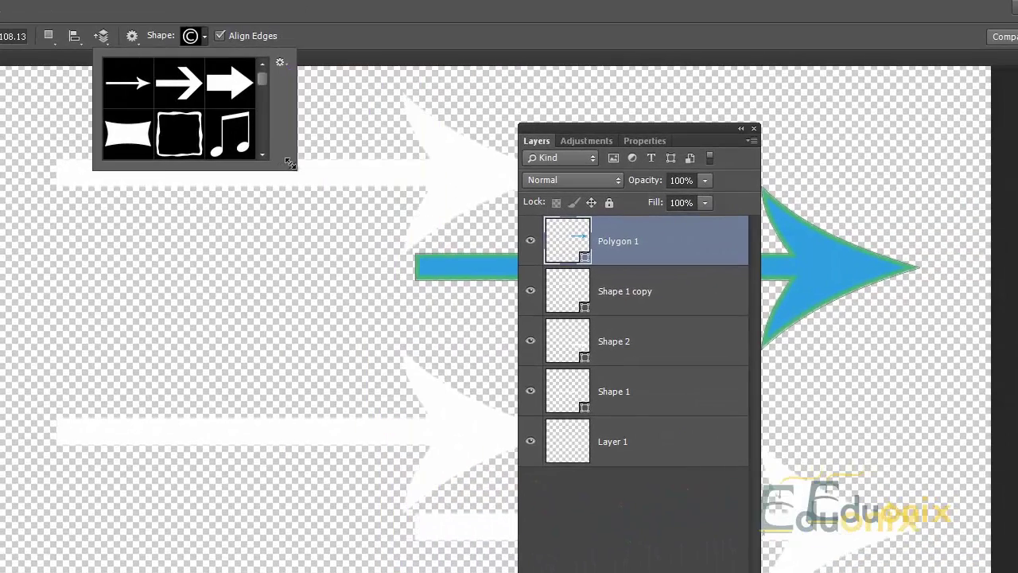
left_click_drag(290, 164, 480, 353)
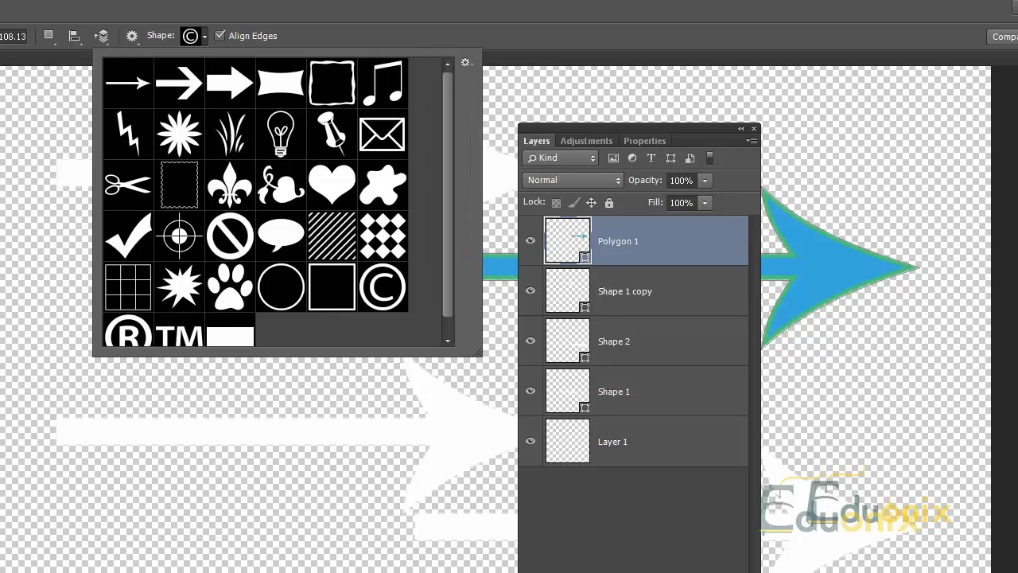
key("Return")
left_click(322, 189)
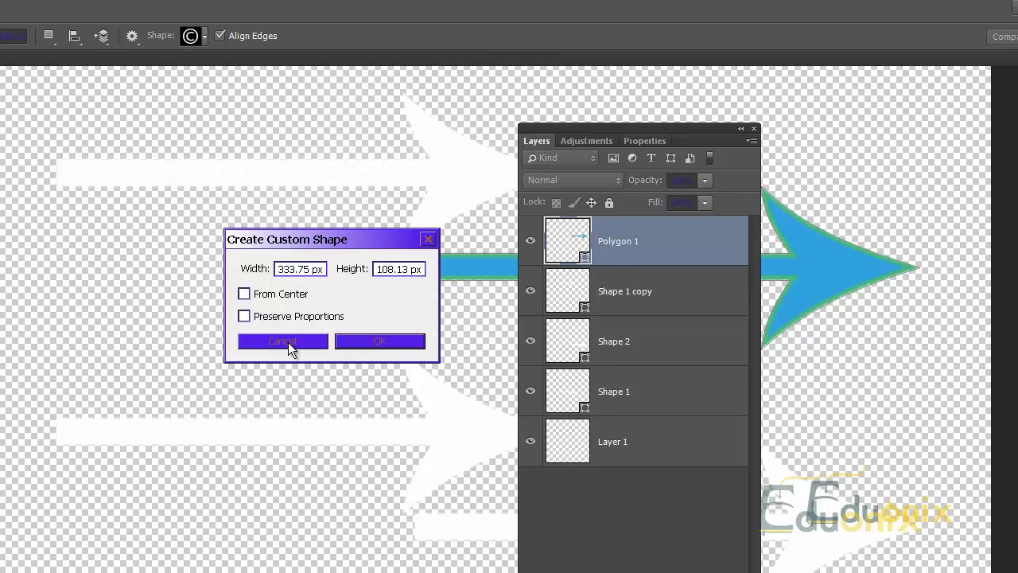
left_click(288, 342)
left_click(205, 36)
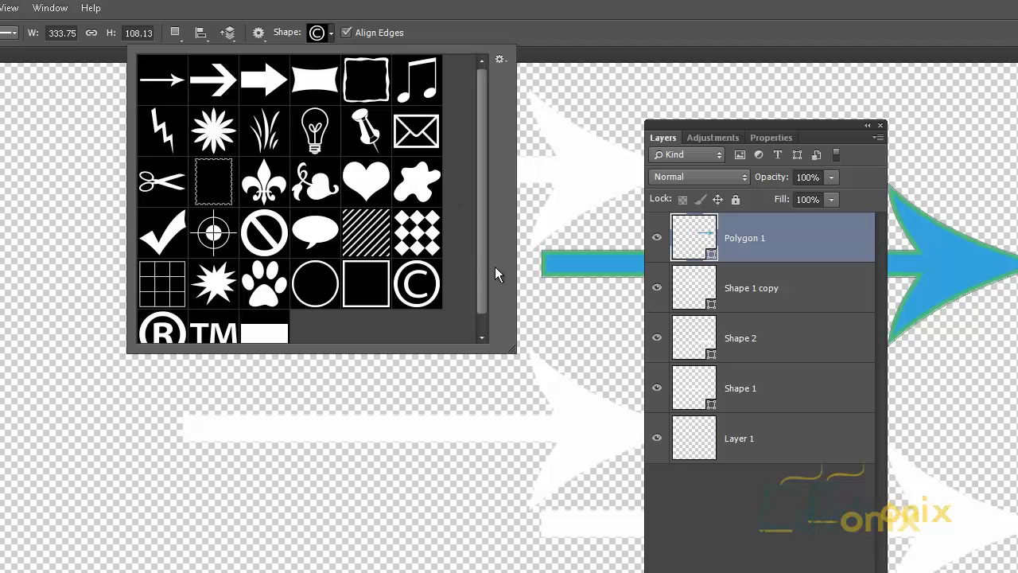
- Replace the current custom shapes with the Talk Bubbles set without saving a shape file
left_click(500, 59)
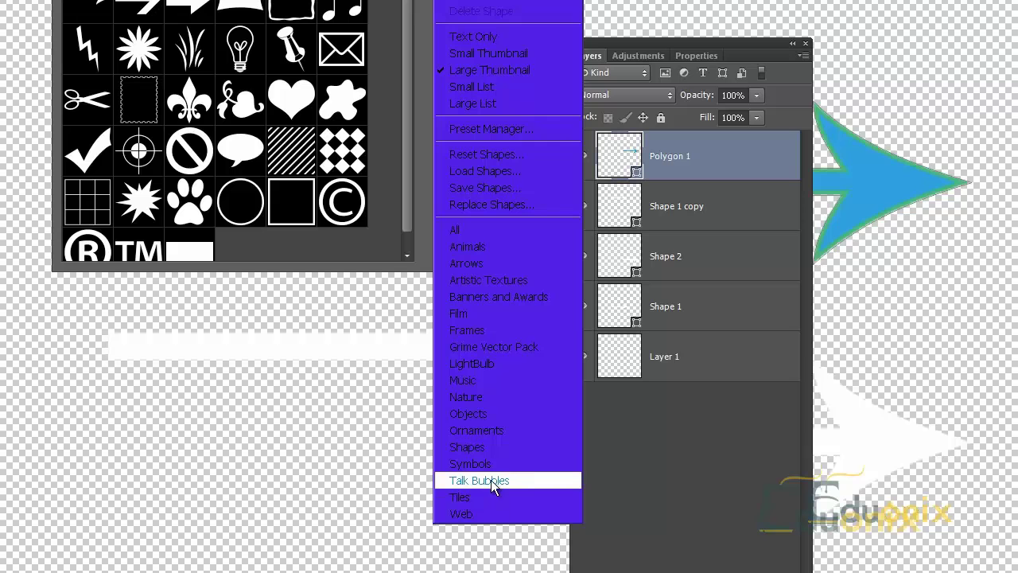
left_click(517, 515)
left_click(376, 228)
left_click(377, 229)
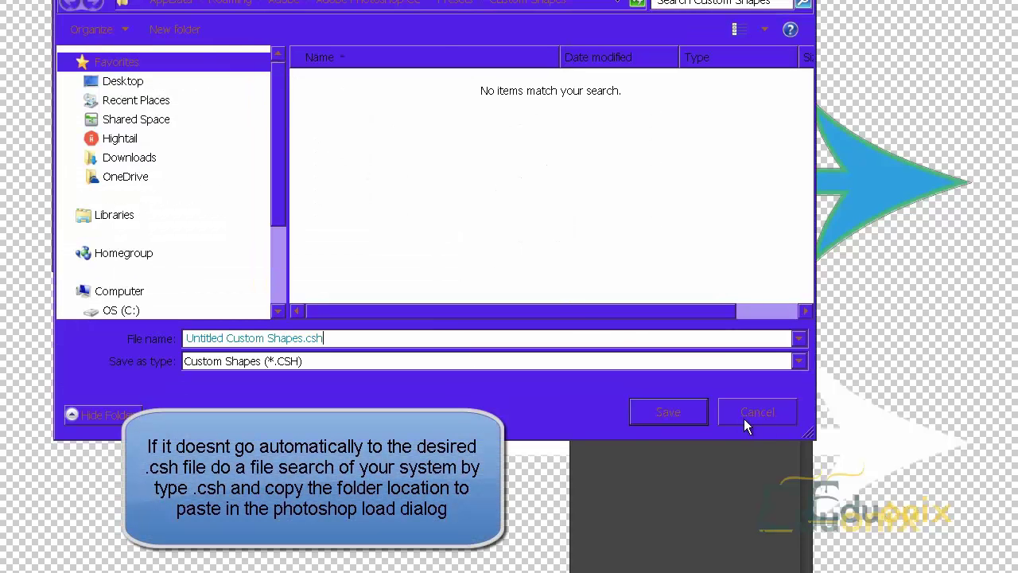
left_click(741, 428)
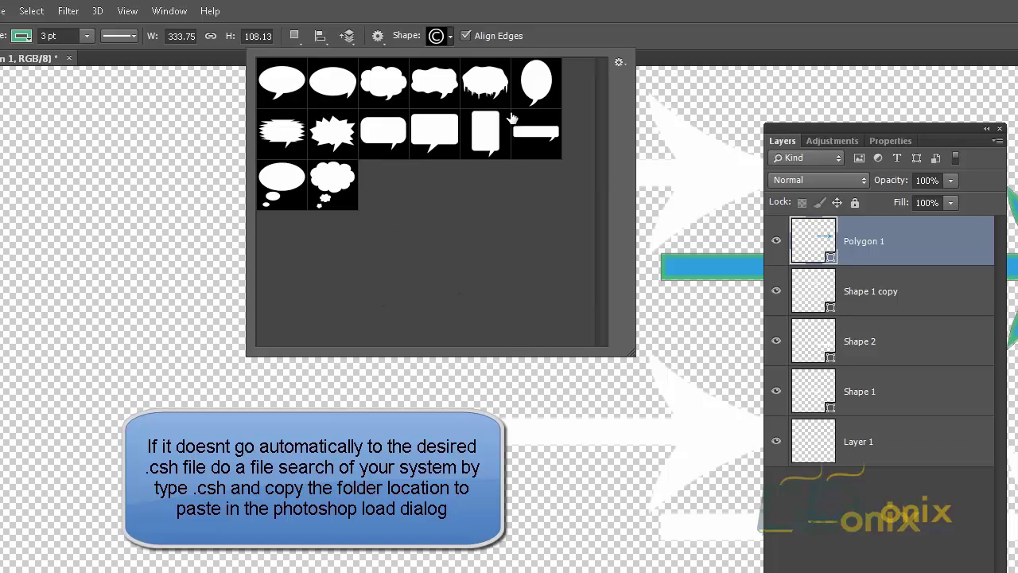
- Draw the wavy cloud-like talk bubble about 321 by 216 px and move it up beside the upper arrows
left_click(434, 82)
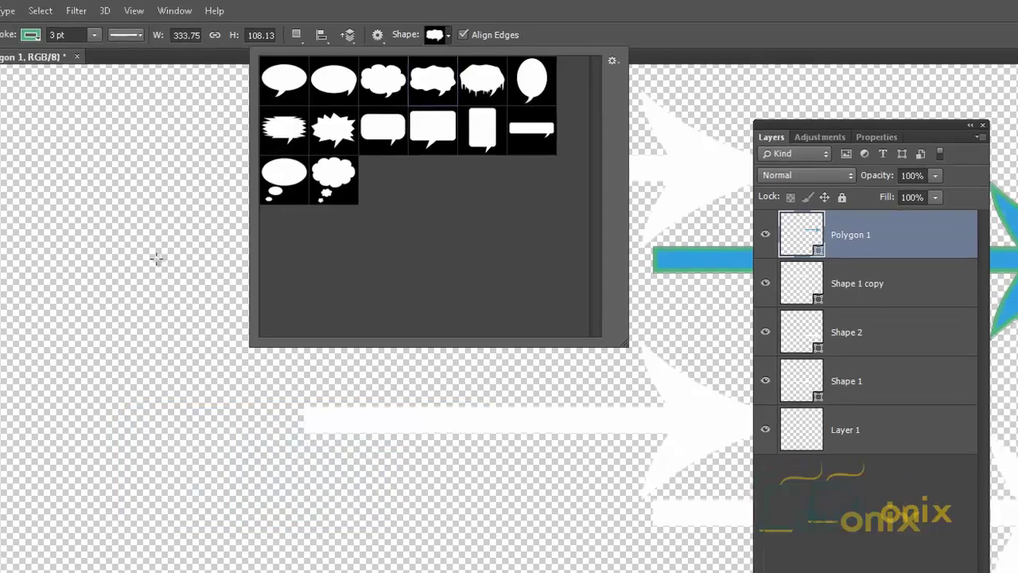
left_click(79, 272)
left_click_drag(71, 256, 566, 564)
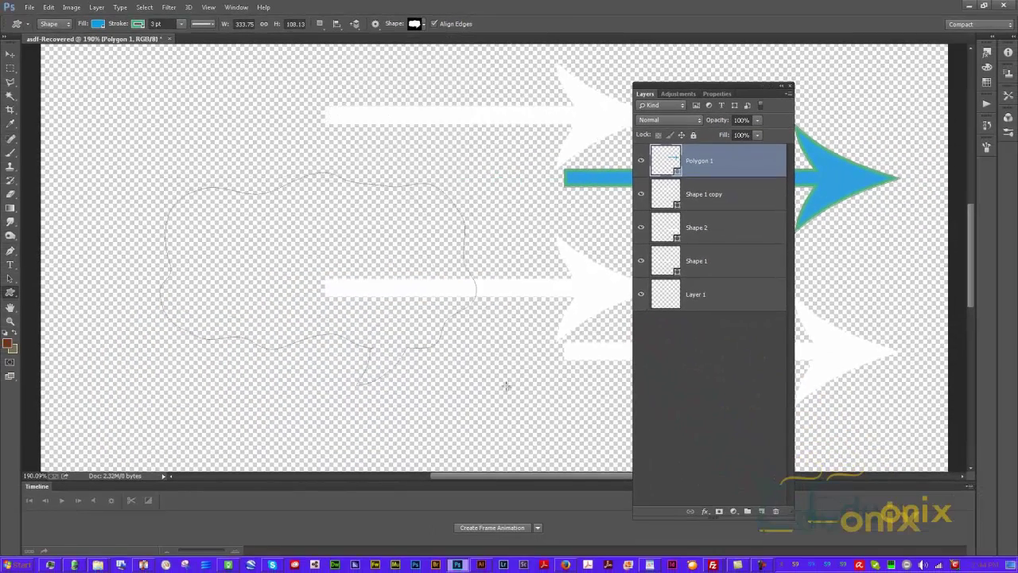
left_click_drag(506, 387, 484, 390)
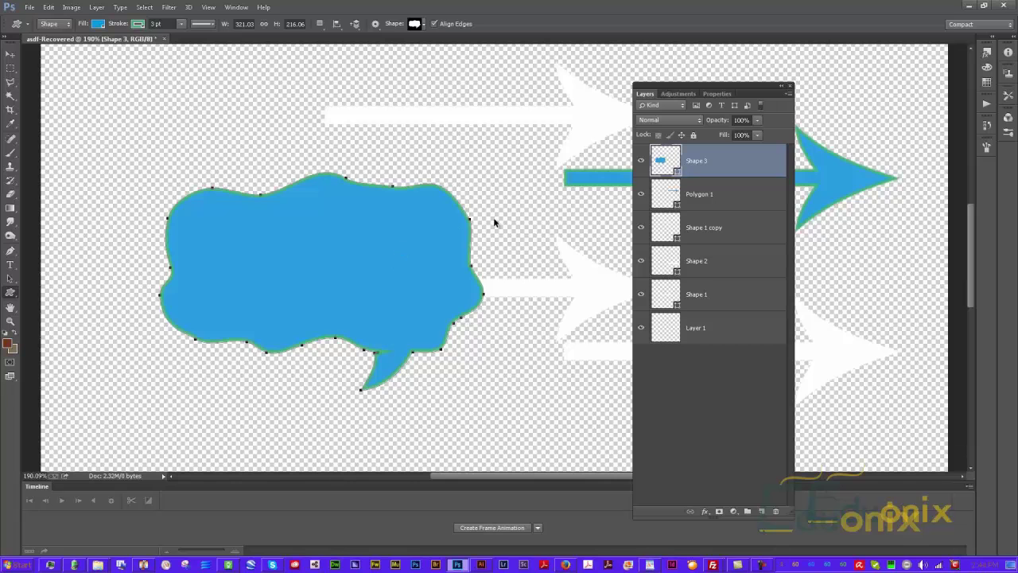
left_click_drag(448, 225, 484, 168)
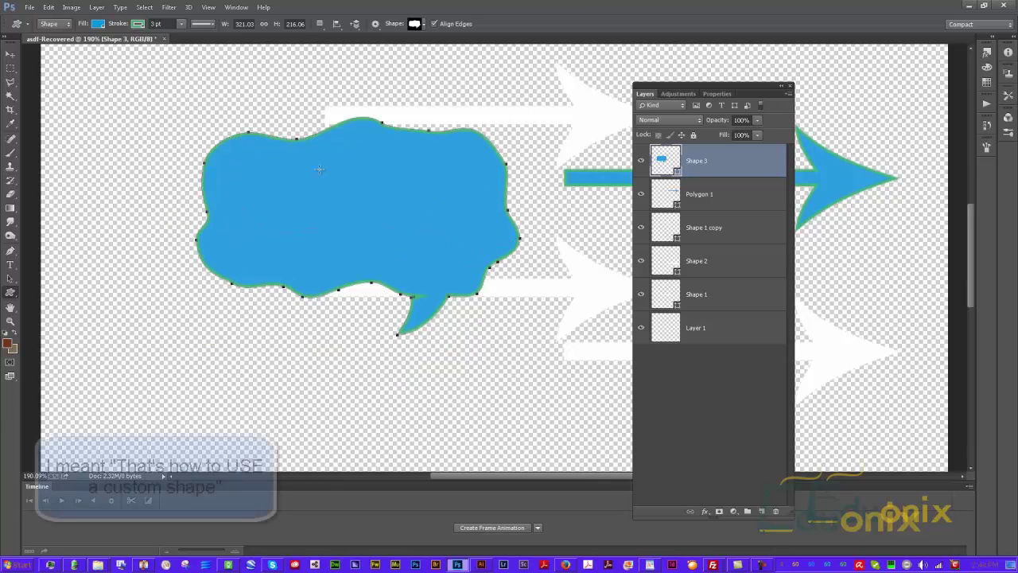
- Hide the bubble's path outline and rotate the bubble counterclockwise with Free Transform so its tail points sideways
key("e")
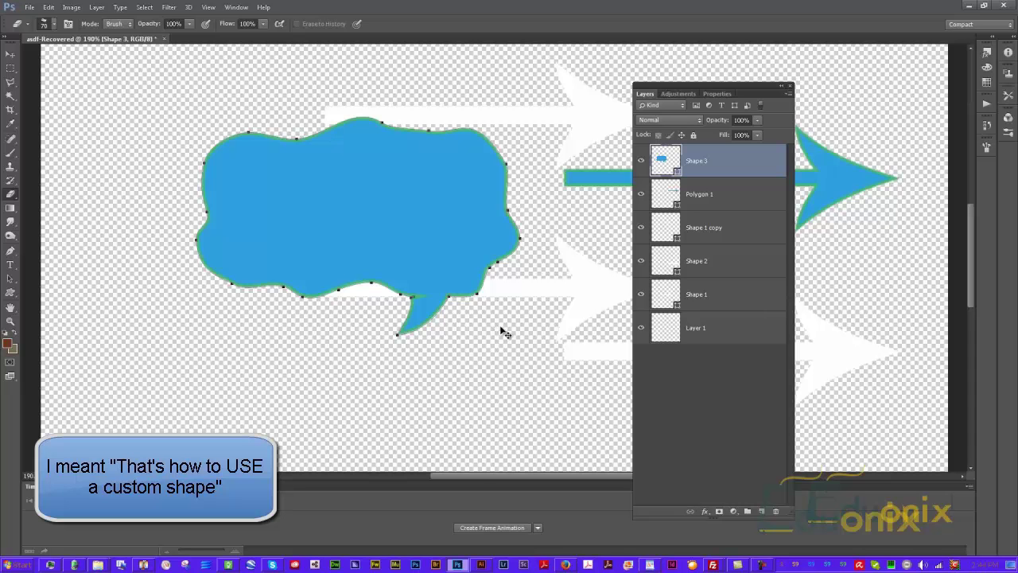
left_click(514, 319)
left_click(537, 216)
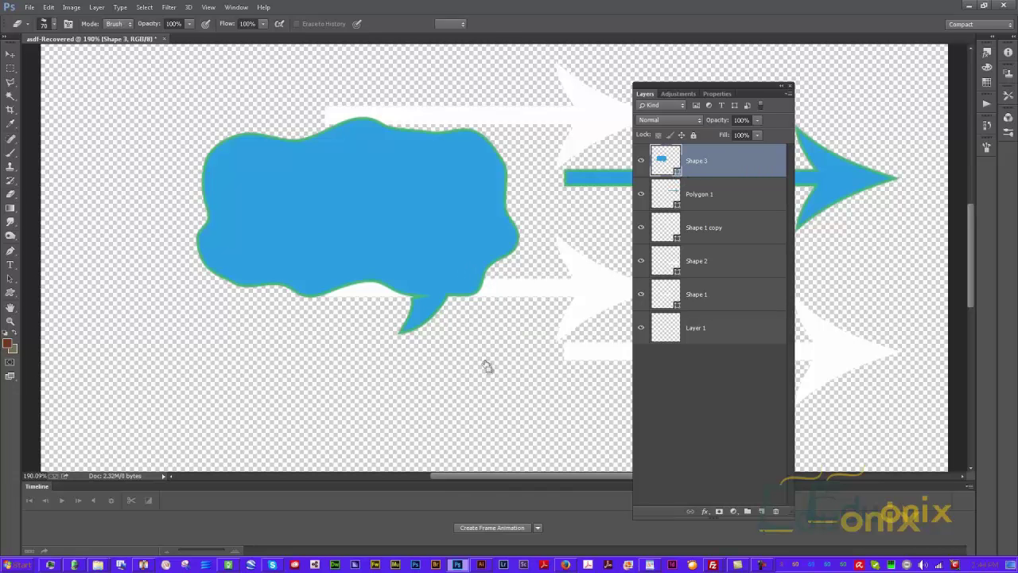
key("ctrl+t")
left_click_drag(531, 346, 519, 116)
key("Return")
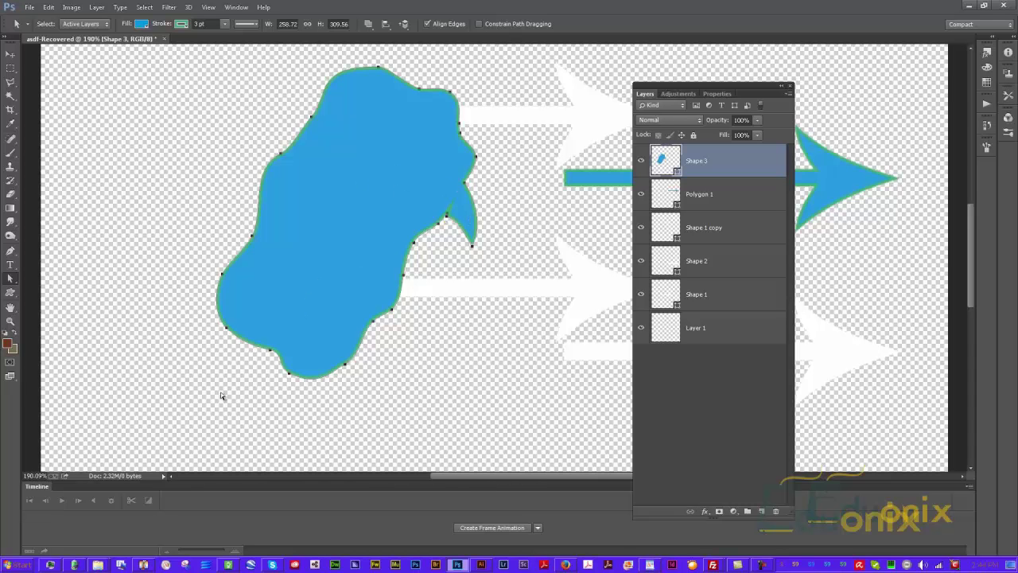
- Define the rotated talk bubble as a custom shape named Shape 1
left_click(48, 7)
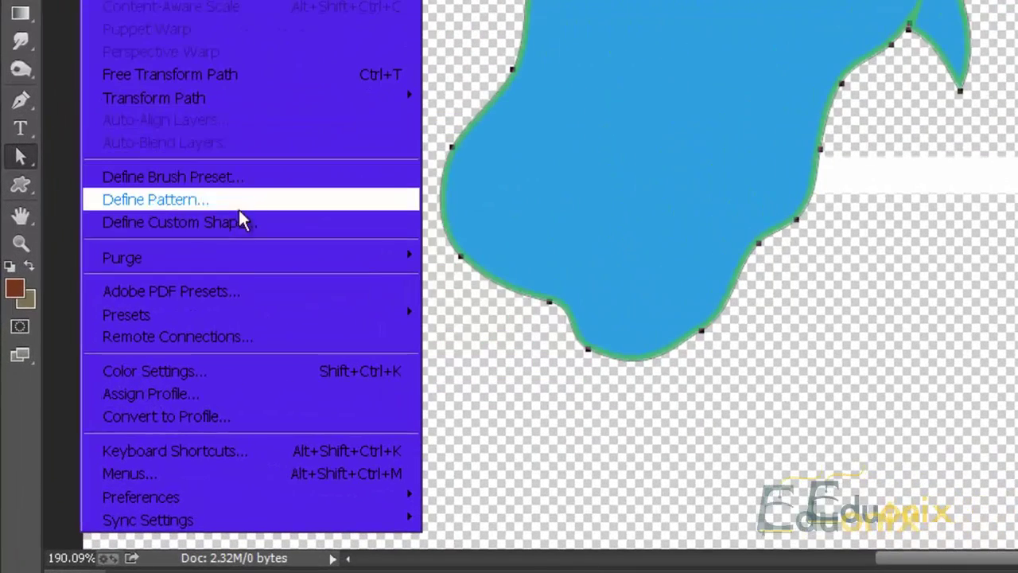
left_click(251, 226)
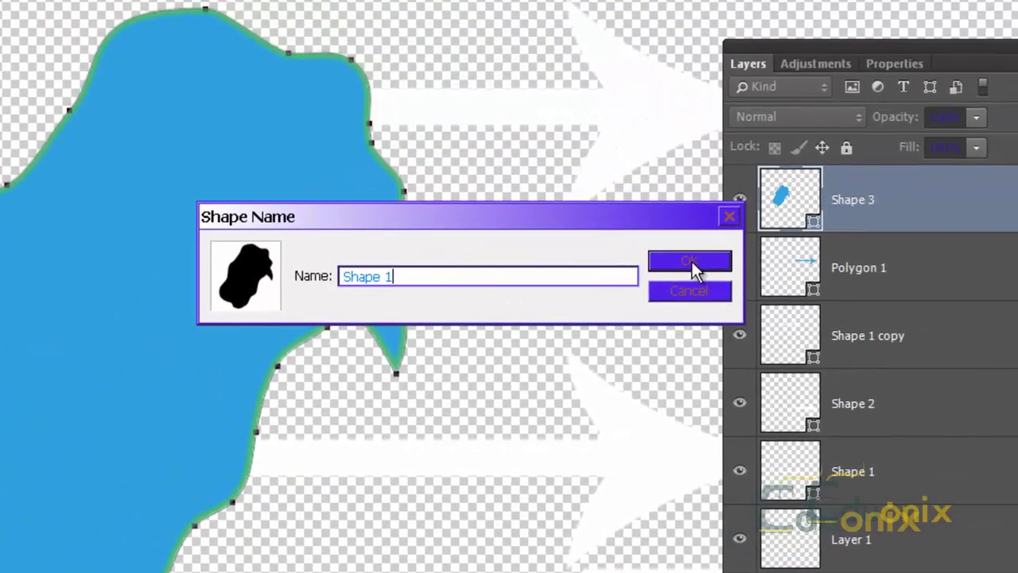
left_click(692, 261)
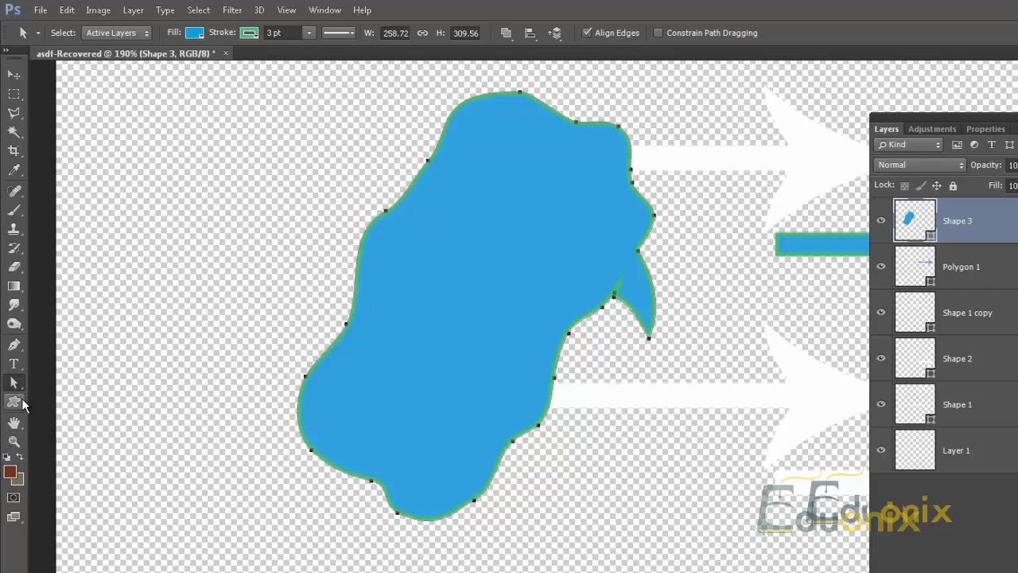
- Inspect the custom shape library and the Preset Manager's Custom Shapes, including its Load dialog, and close them without loading a file
left_click(18, 402)
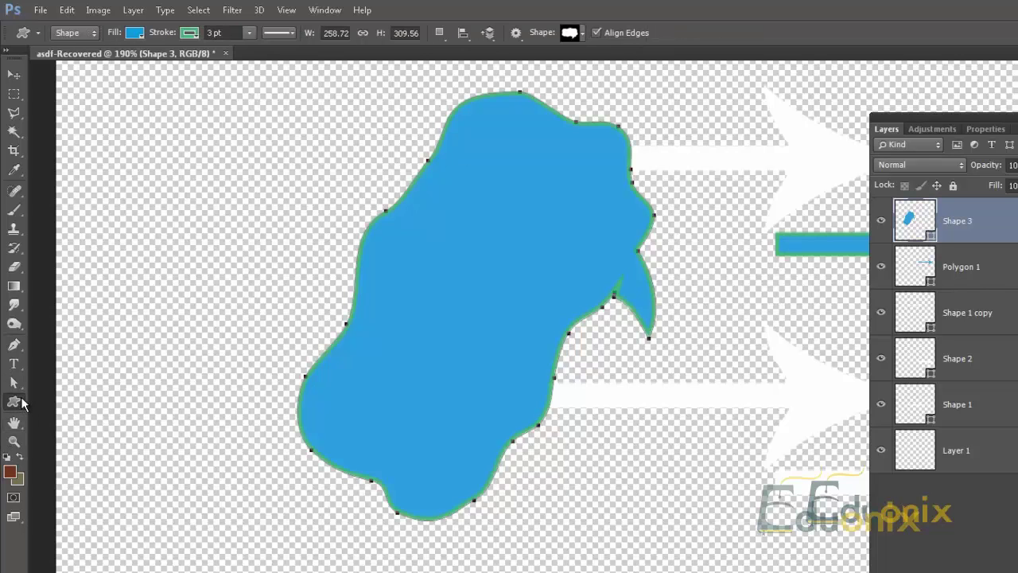
left_click(578, 33)
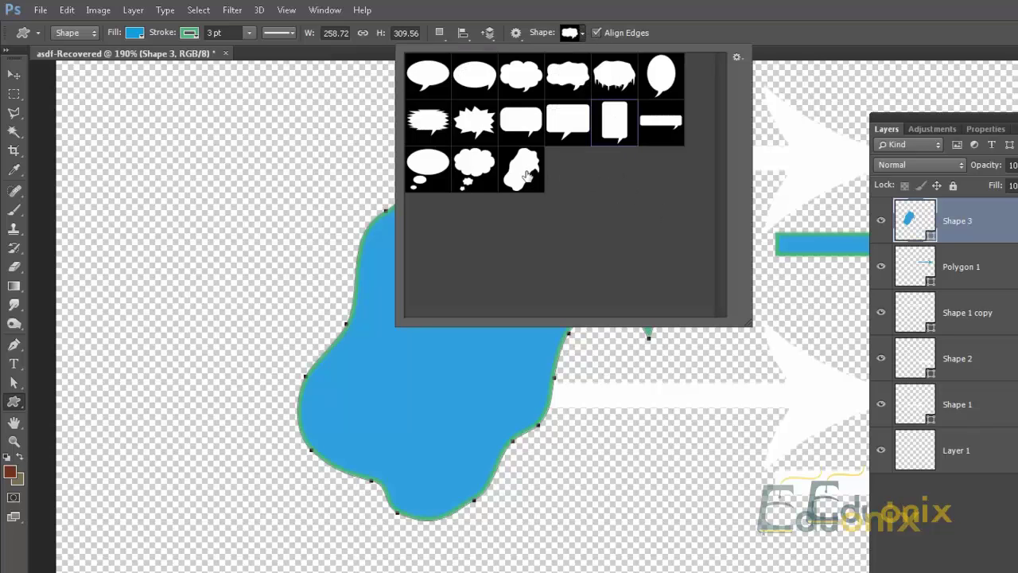
left_click(737, 58)
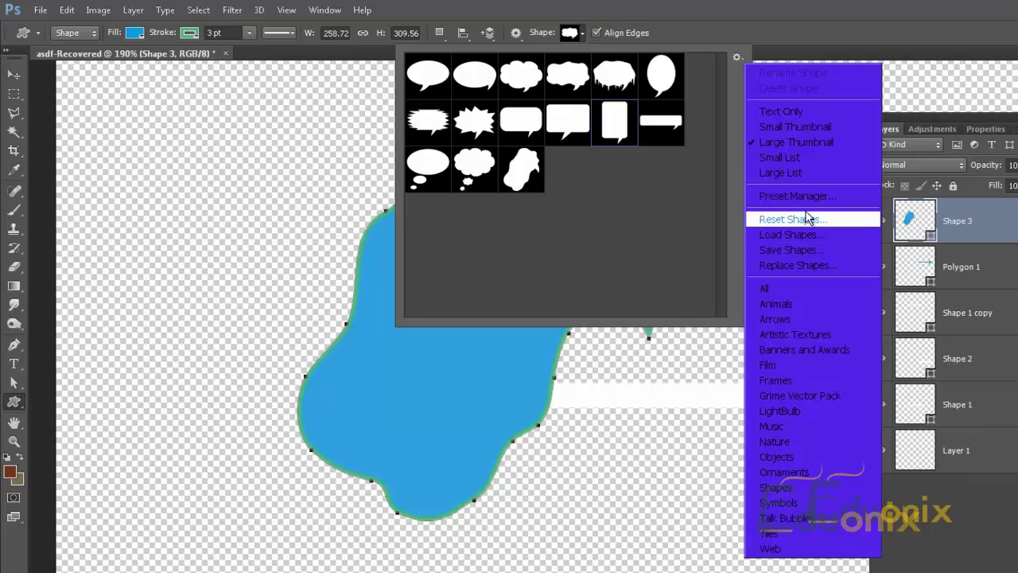
left_click(848, 198)
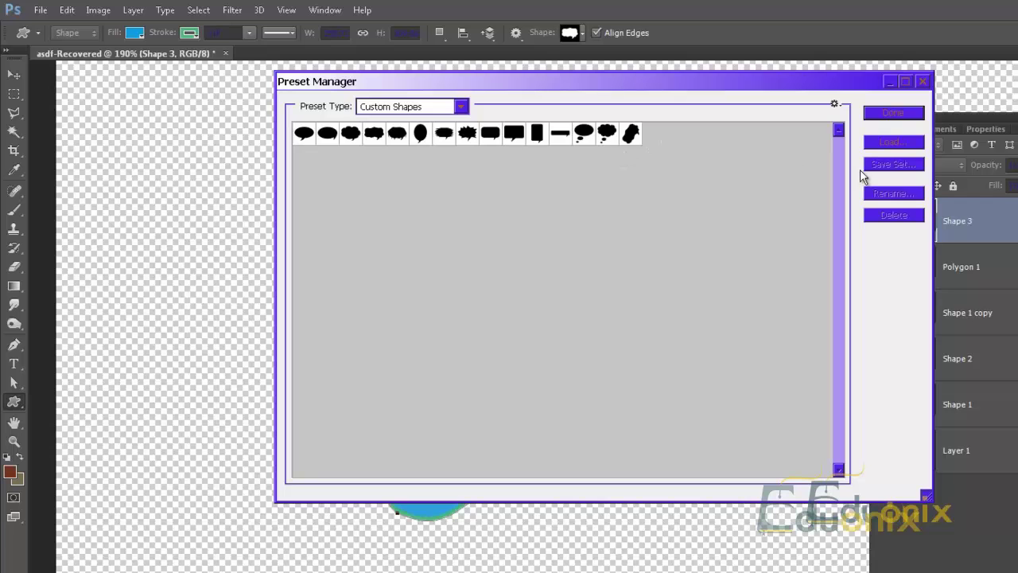
left_click(899, 144)
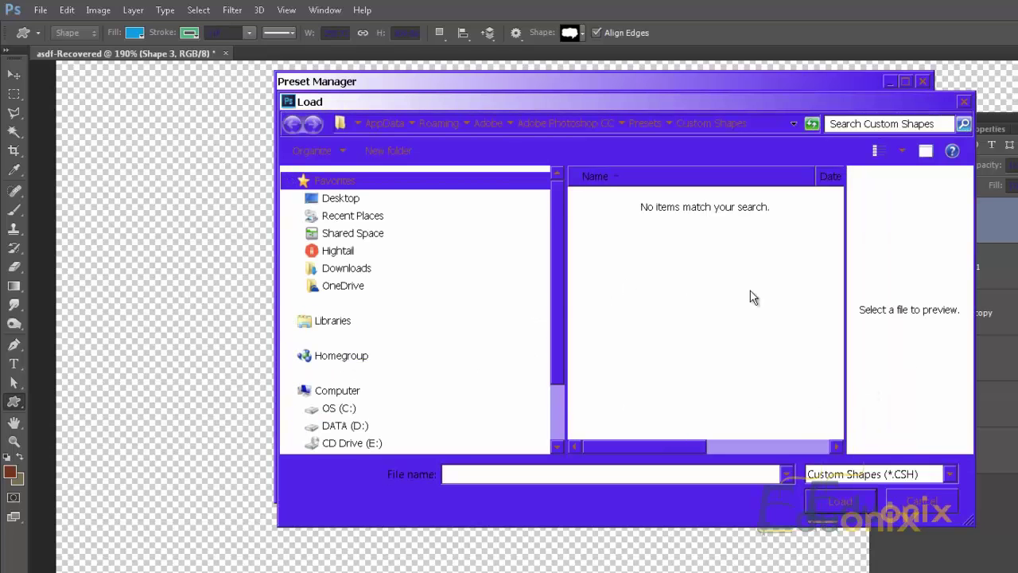
left_click(889, 503)
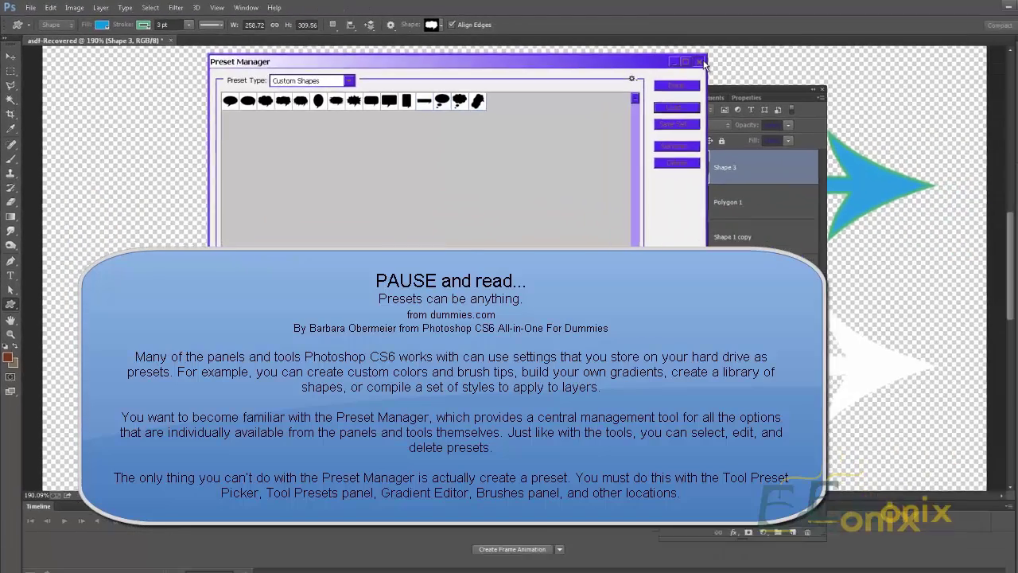
left_click(922, 82)
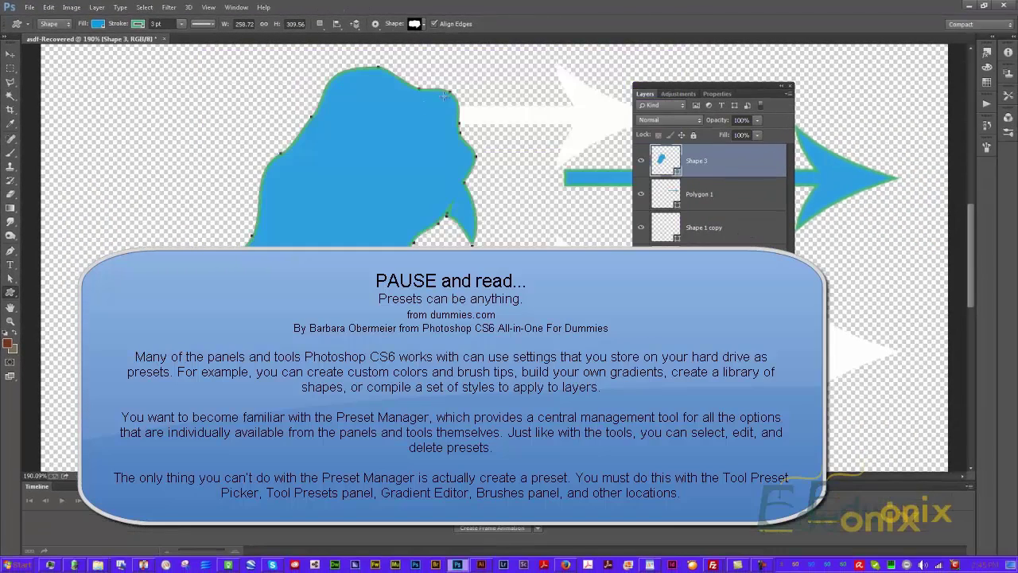
- Delete the rotated blue talk bubble's shape layer and activate the Ellipse tool in Shape mode
key("Delete")
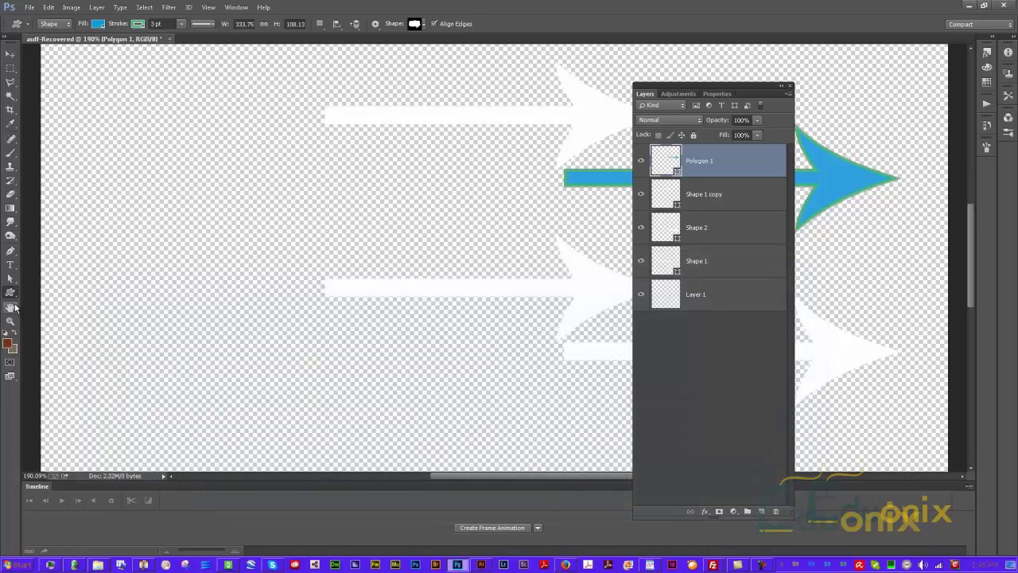
left_click_drag(11, 292, 44, 313)
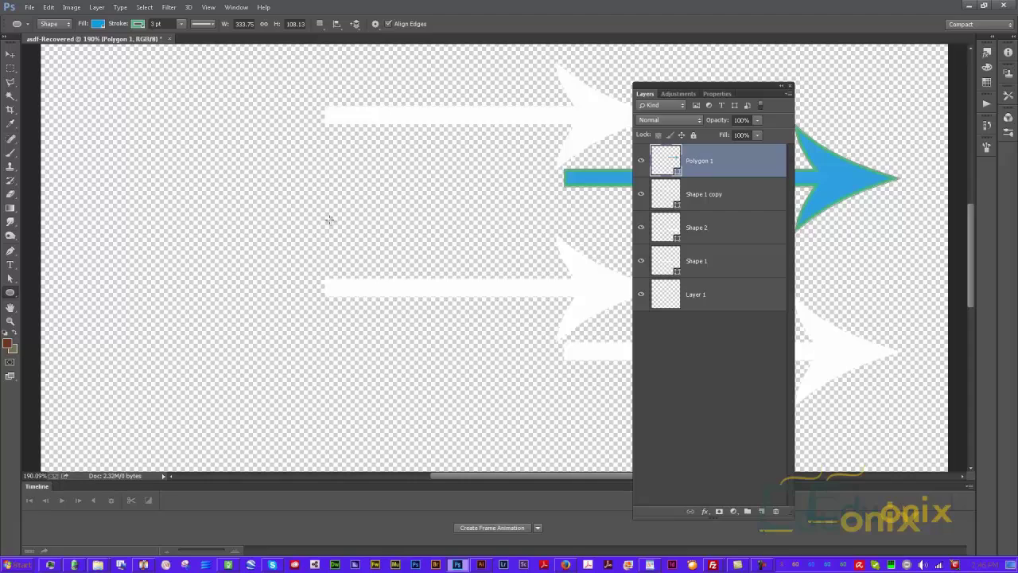